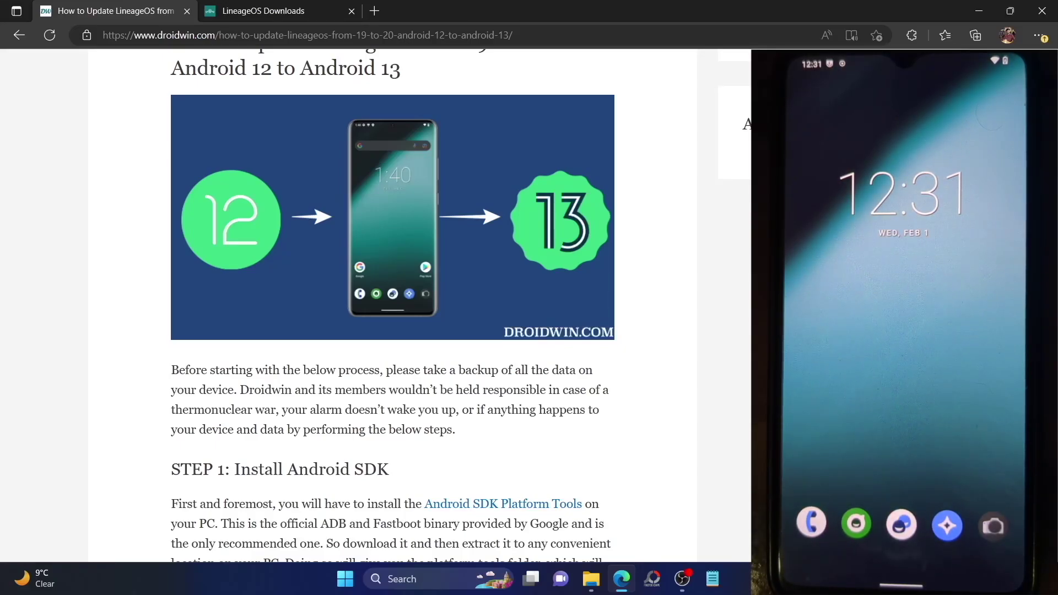
# Read the LineageOS 19 to 20 update guide's introduction and its STEP 1 on installing the Android SDK.
pyautogui.scroll(1, 392, 306)
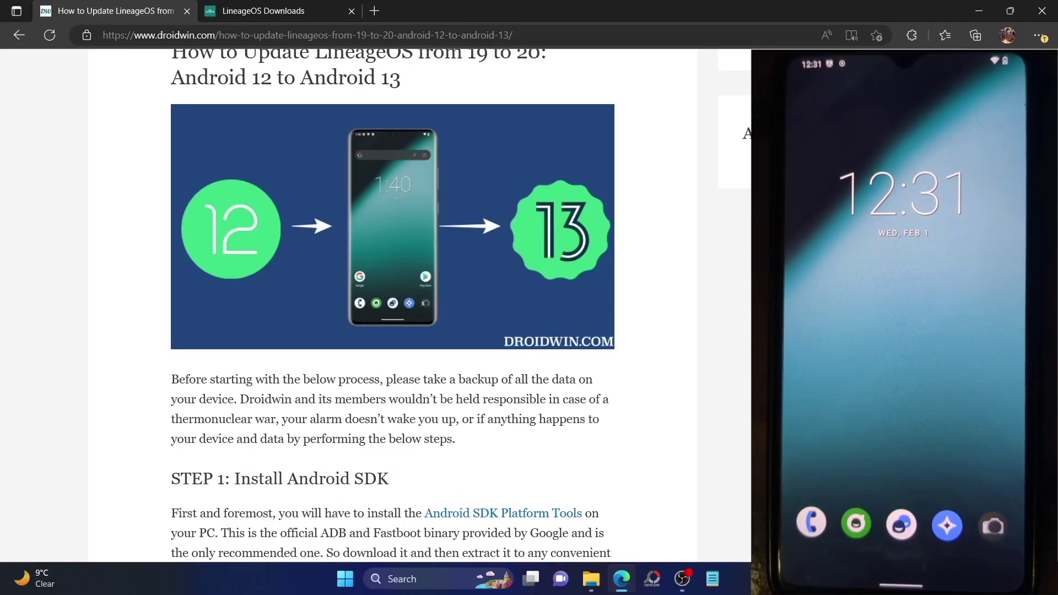
pyautogui.scroll(1, 393, 306)
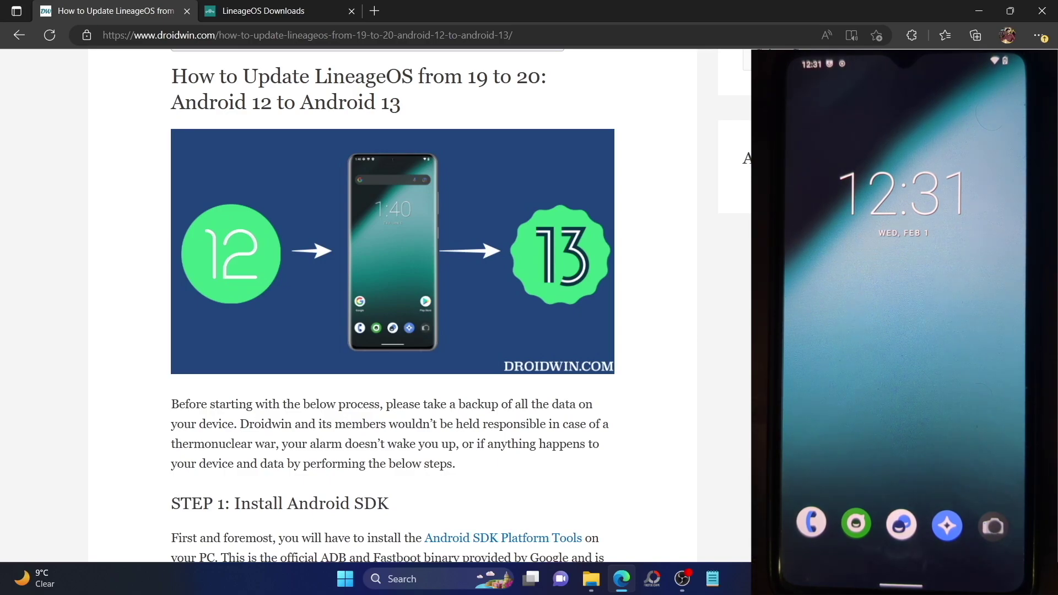
pyautogui.scroll(-3, 393, 303)
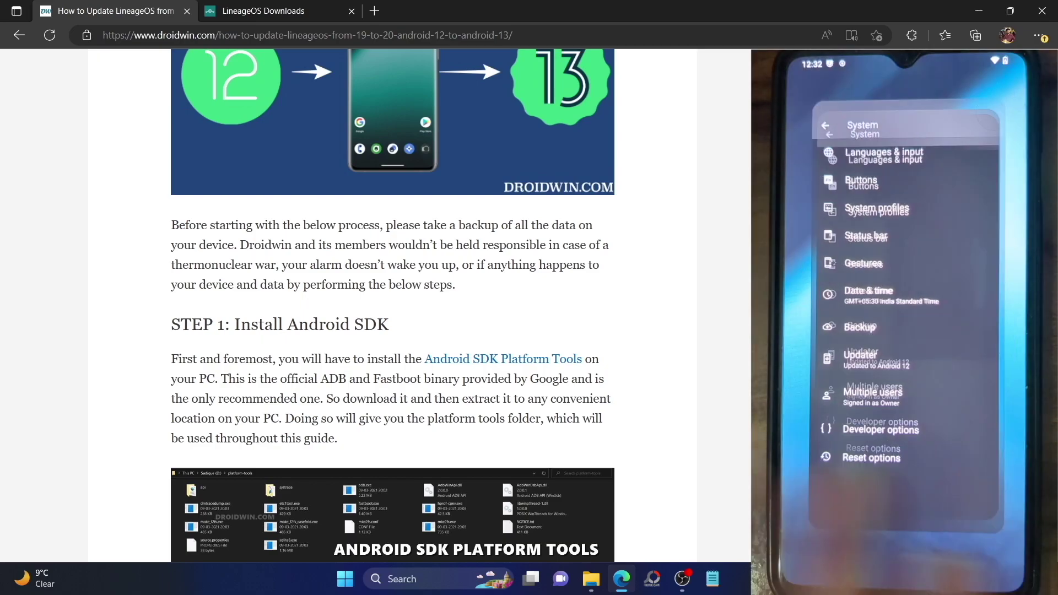
pyautogui.scroll(-1, 393, 304)
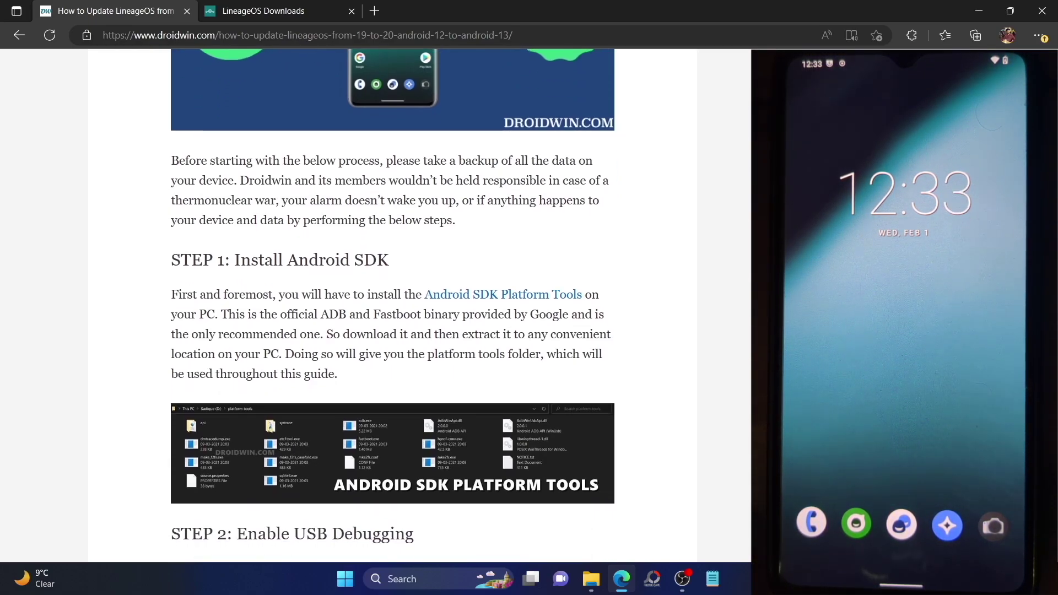
pyautogui.scroll(-1, 393, 303)
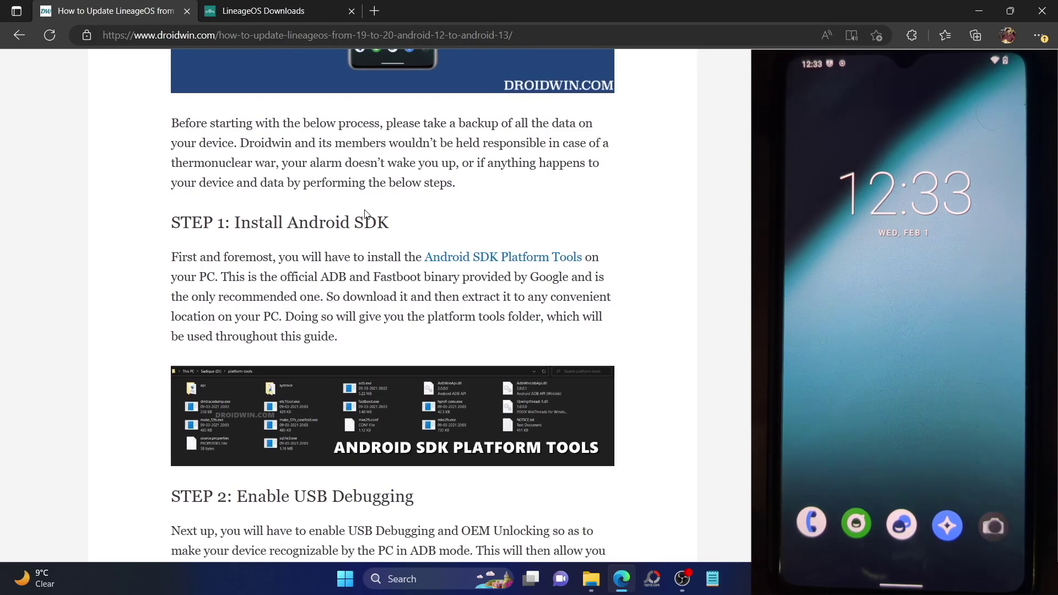
pyautogui.scroll(-1, 365, 214)
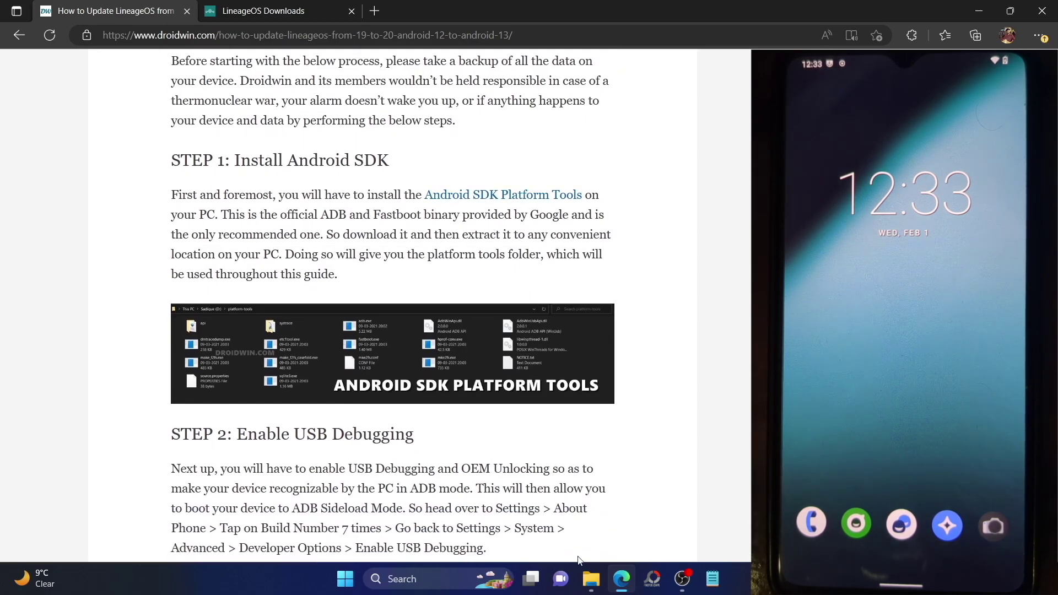
# Check the extracted platform-tools folder in File Explorer, and return to the guide to read STEP 2 on enabling USB Debugging.
pyautogui.click(589, 579)
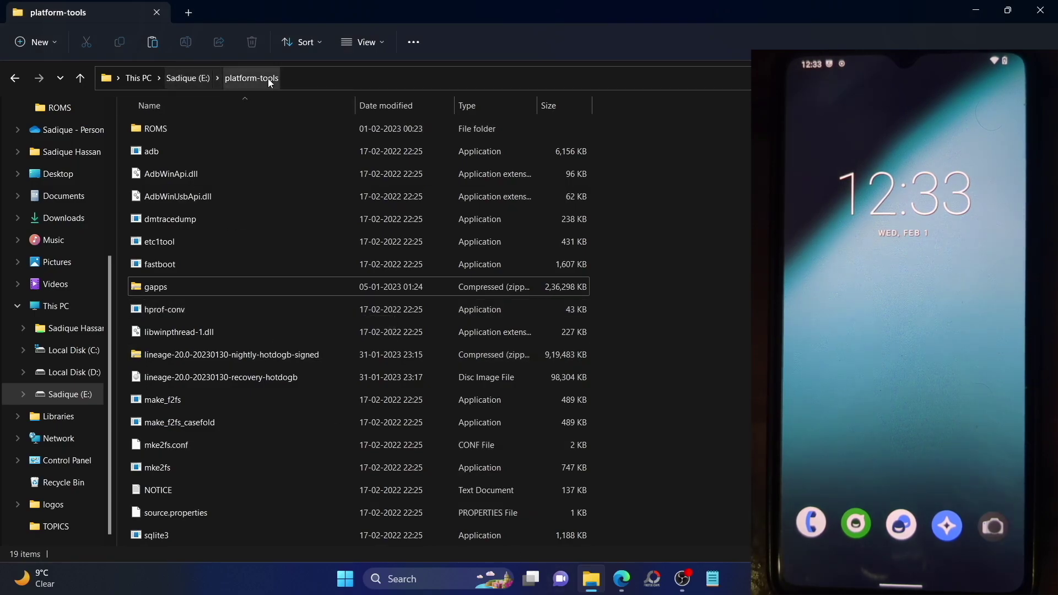
pyautogui.click(630, 582)
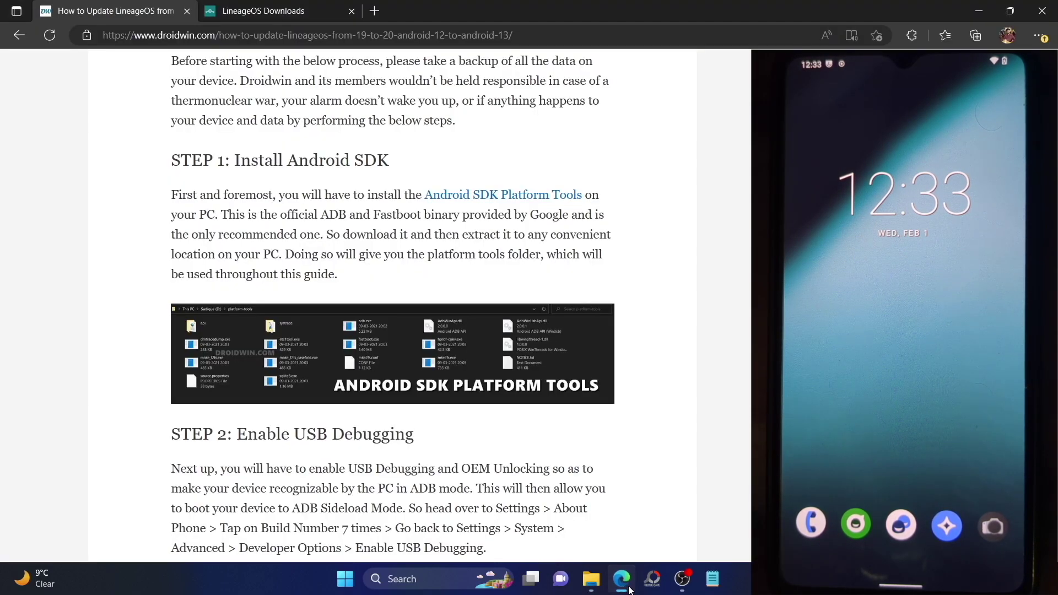
pyautogui.scroll(-2, 401, 307)
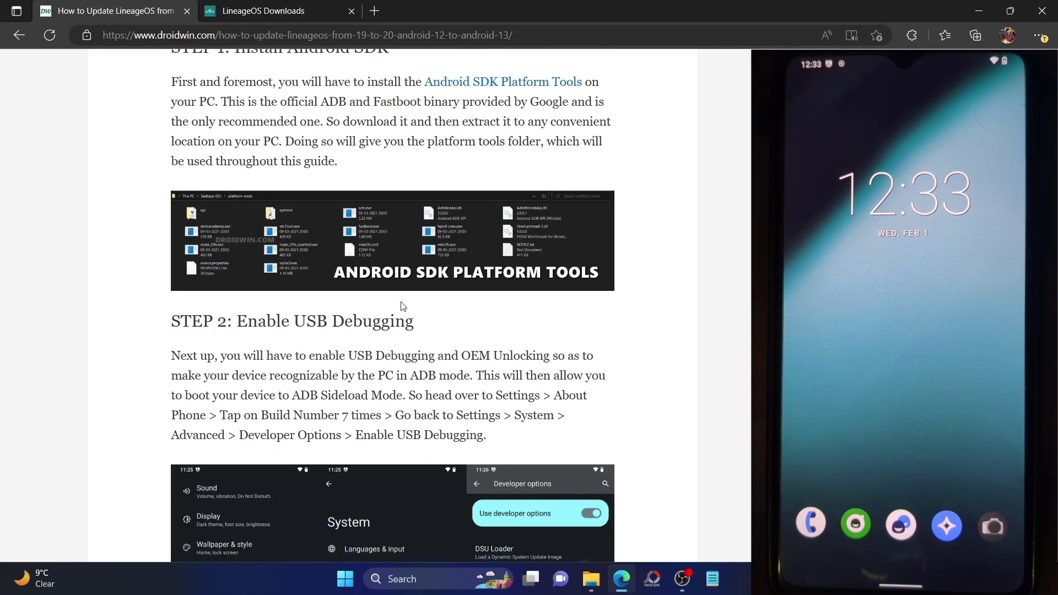
pyautogui.scroll(-1, 403, 307)
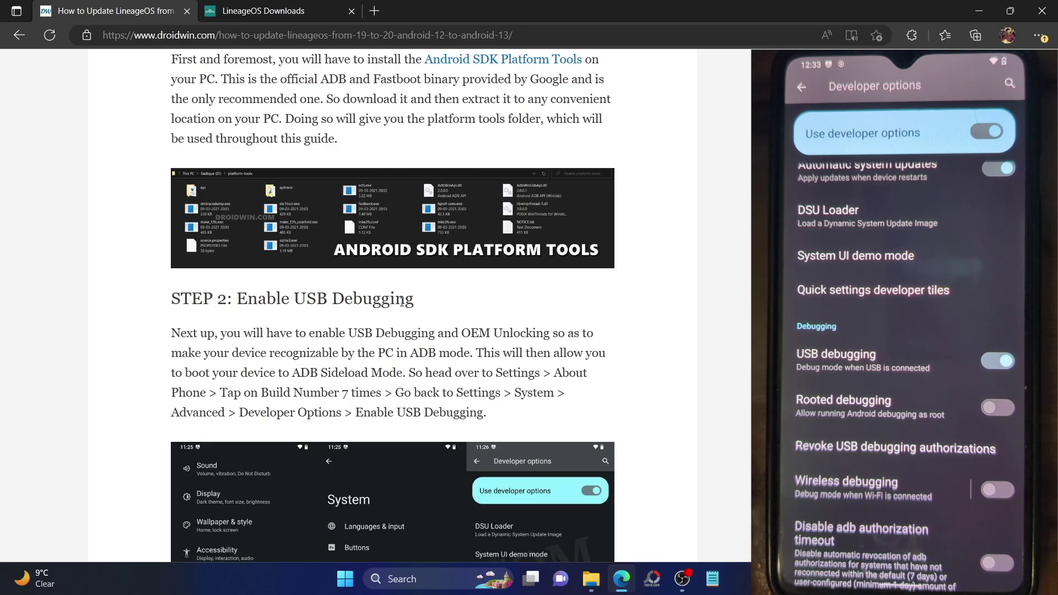
# Open a Command Prompt from the platform-tools folder in File Explorer by running cmd there.
pyautogui.click(590, 579)
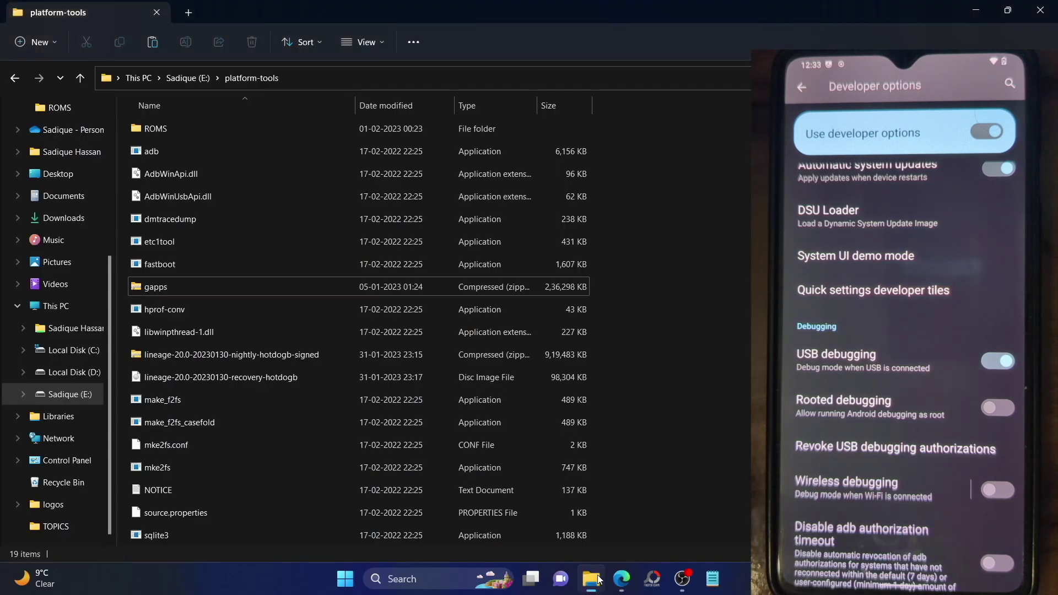
pyautogui.click(315, 80)
pyautogui.write('cmd')
pyautogui.press('Return')
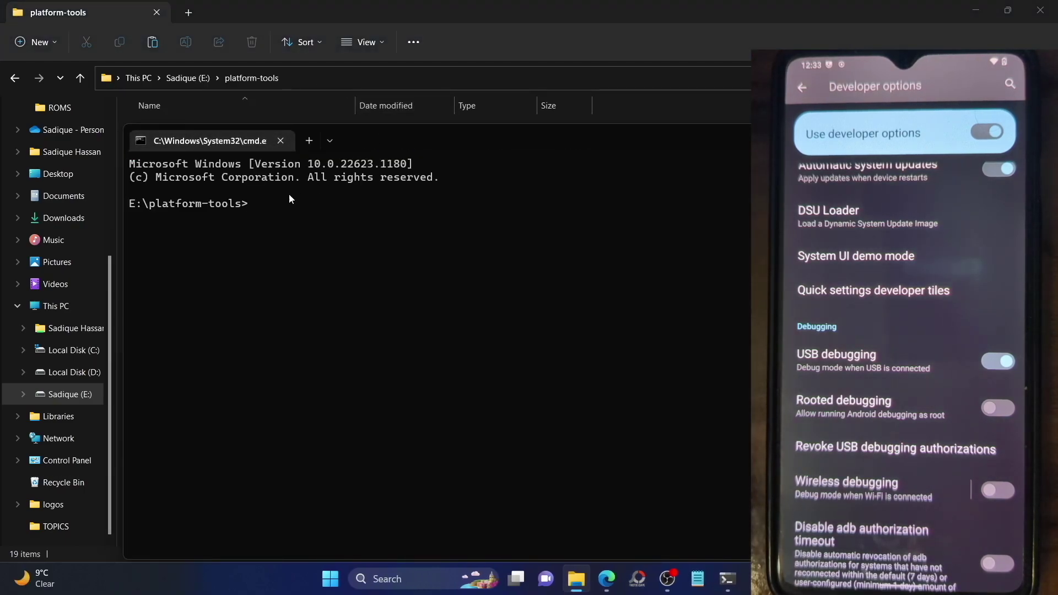
# Run adb devices in the platform-tools directory and highlight the connected phone's device ID in the output.
pyautogui.moveTo(149, 207); pyautogui.dragTo(249, 205)
pyautogui.click(286, 191)
pyautogui.write('adb devic')
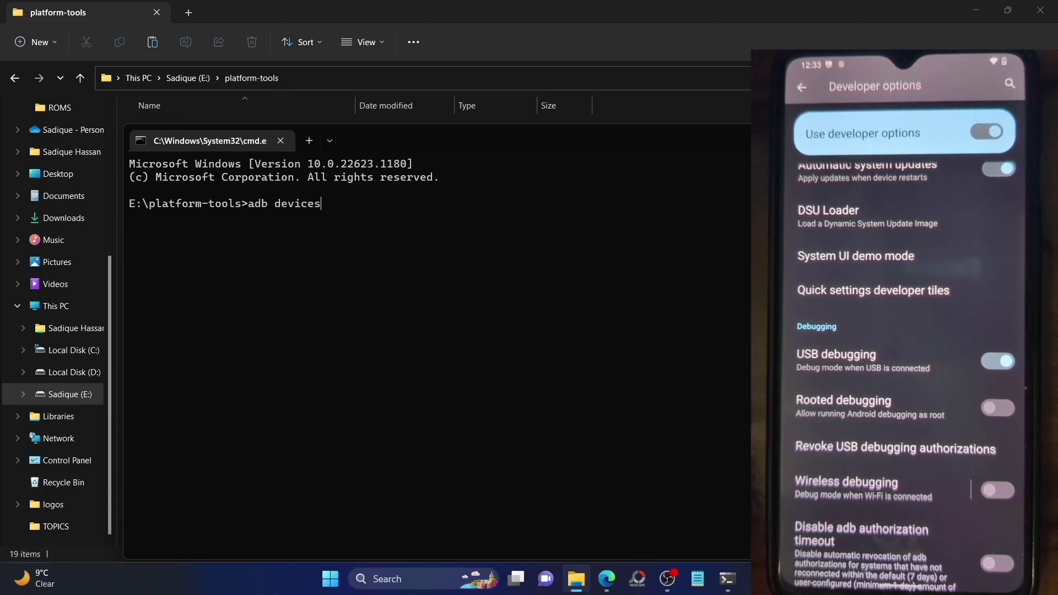
pyautogui.write('es')
pyautogui.press('Return')
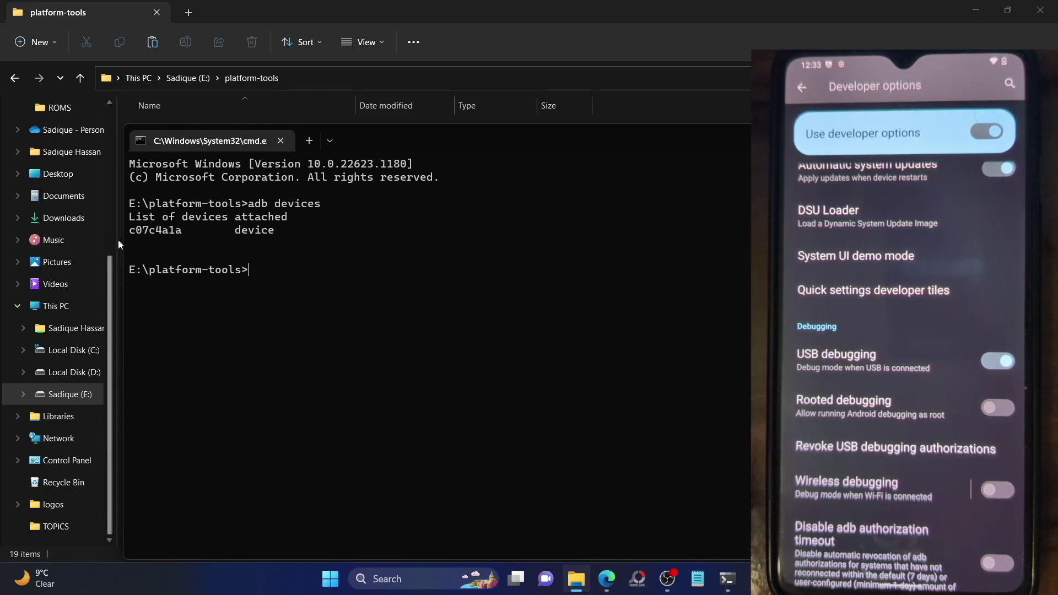
pyautogui.doubleClick(152, 230)
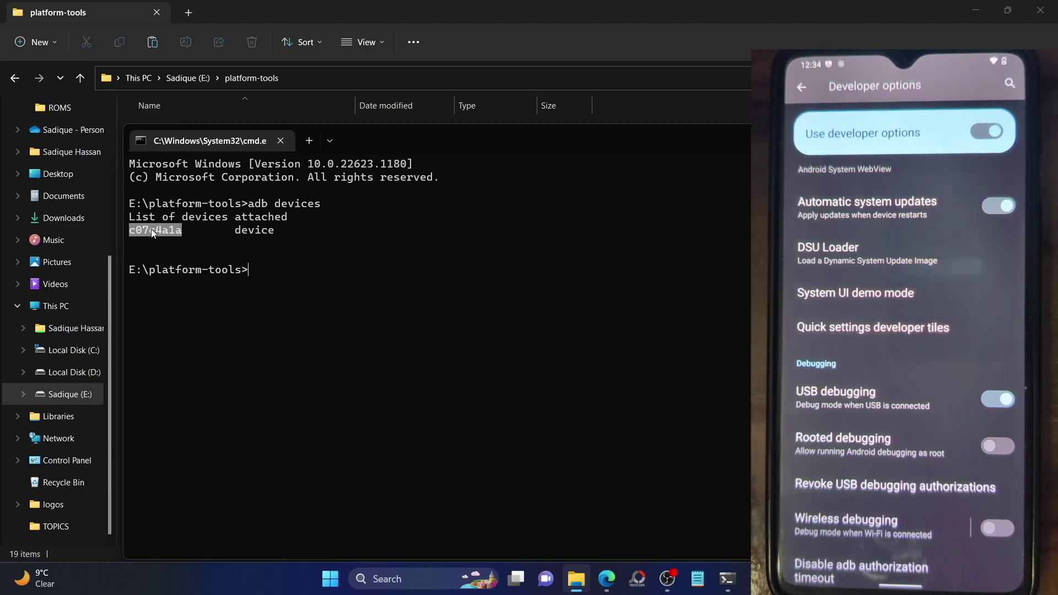
pyautogui.hotkey('ctrl', 'c')
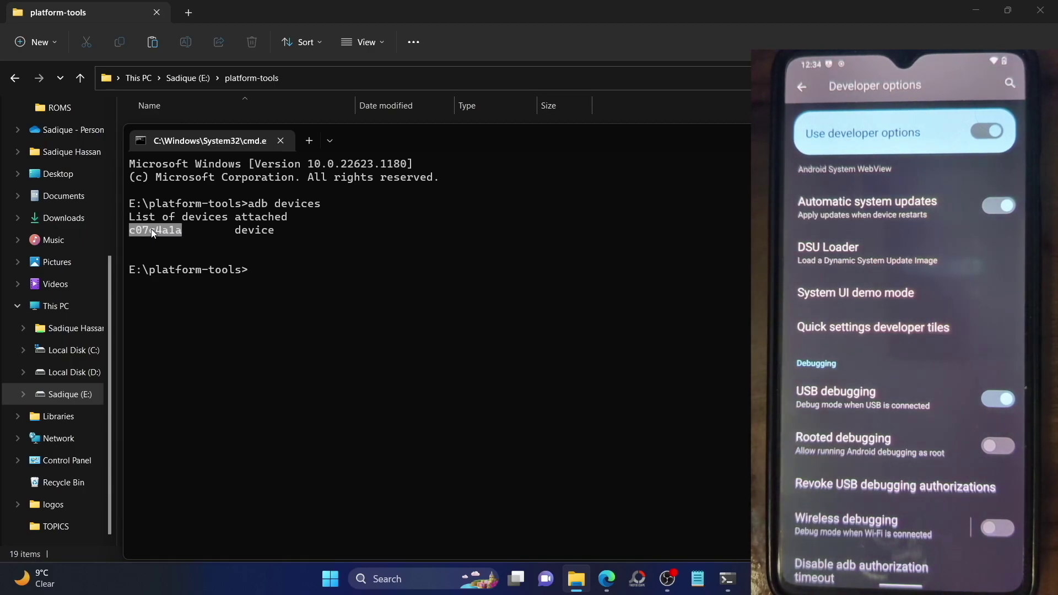
# Switch to the browser to review the LineageOS 20 builds for hotdogb, and check for the ROM file in the platform-tools folder.
pyautogui.click(611, 583)
pyautogui.scroll(-5, 470, 415)
pyautogui.scroll(-3, 470, 415)
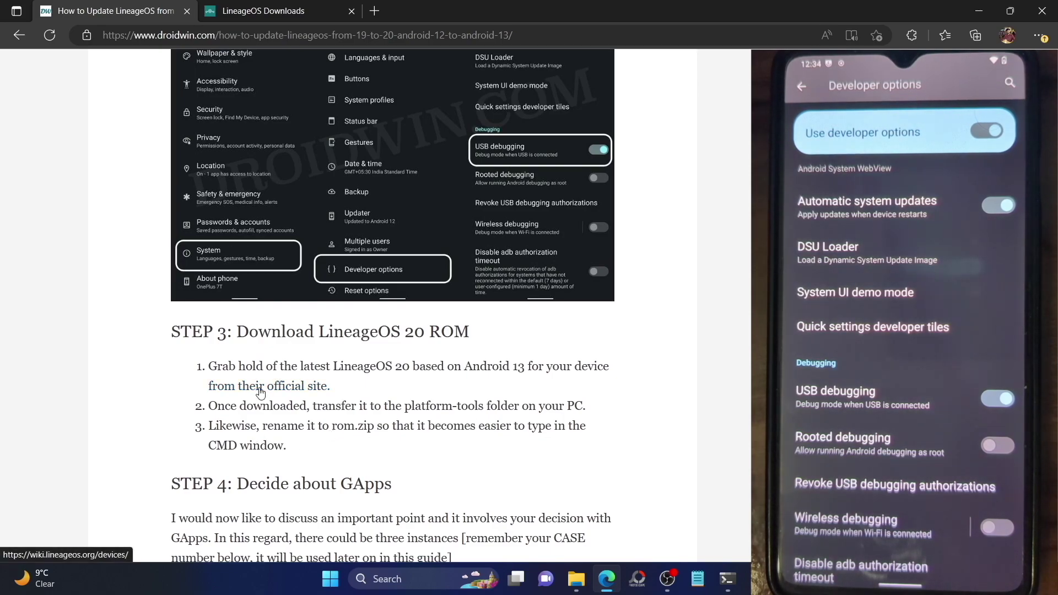
pyautogui.click(275, 13)
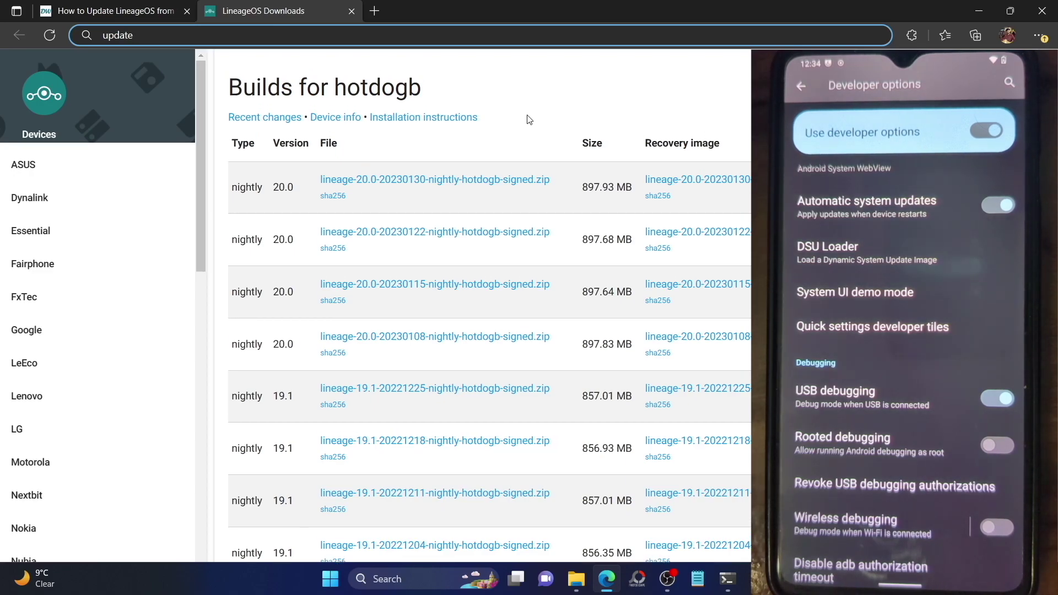
pyautogui.scroll(1, 529, 119)
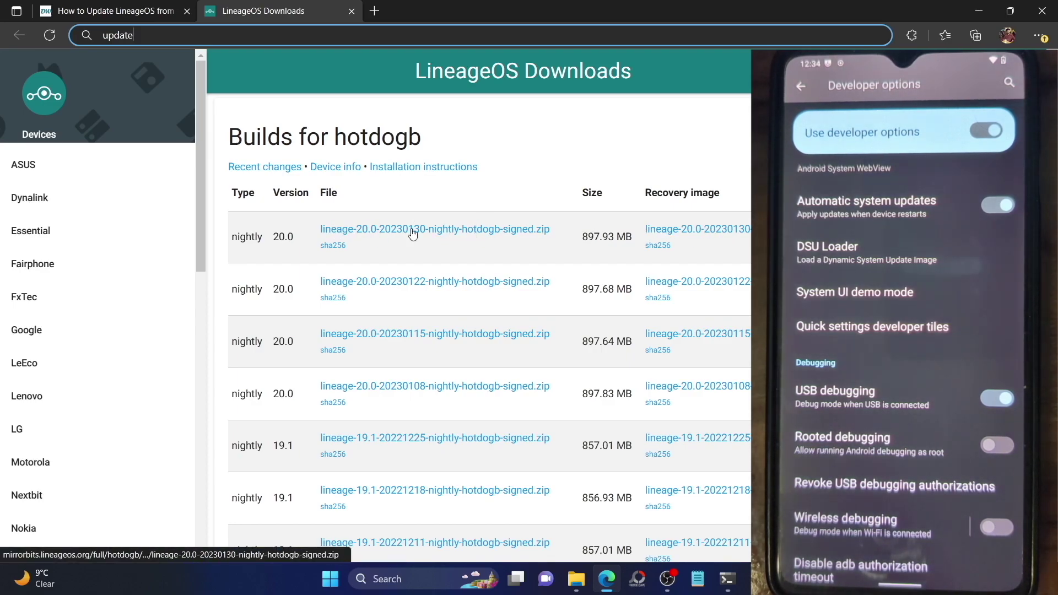
pyautogui.click(576, 578)
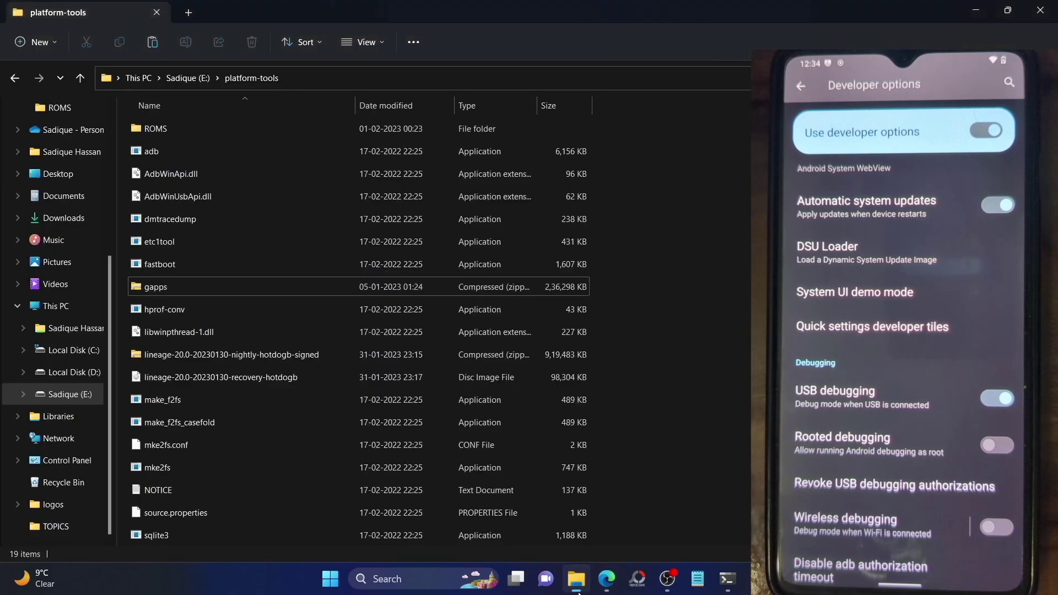
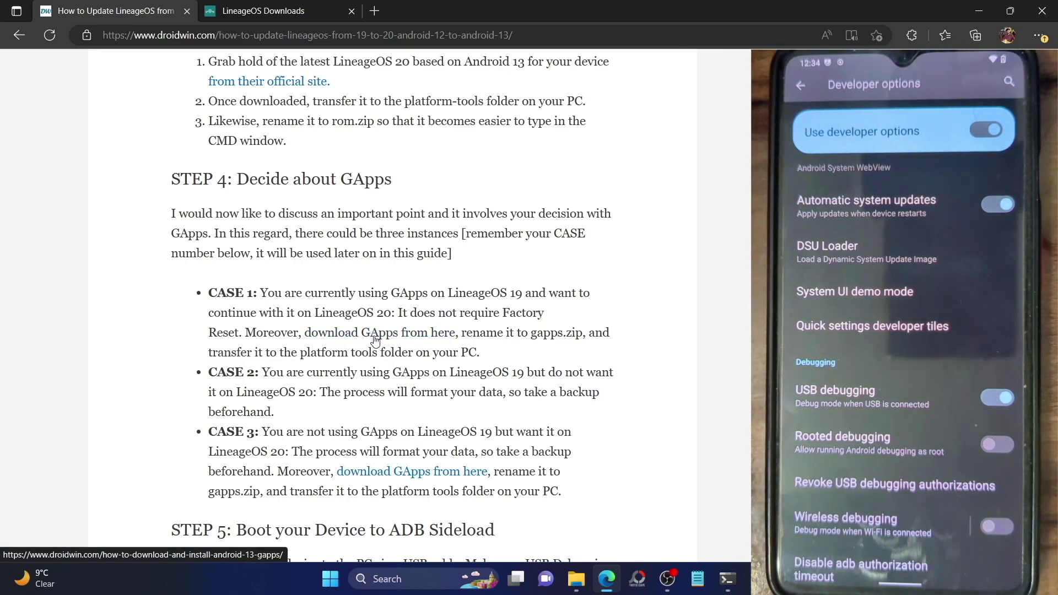
# Review CASE 2 and CASE 3 of the guide's GApps section, checking the platform-tools folder for the required files.
pyautogui.moveTo(576, 579)
pyautogui.click(552, 485)
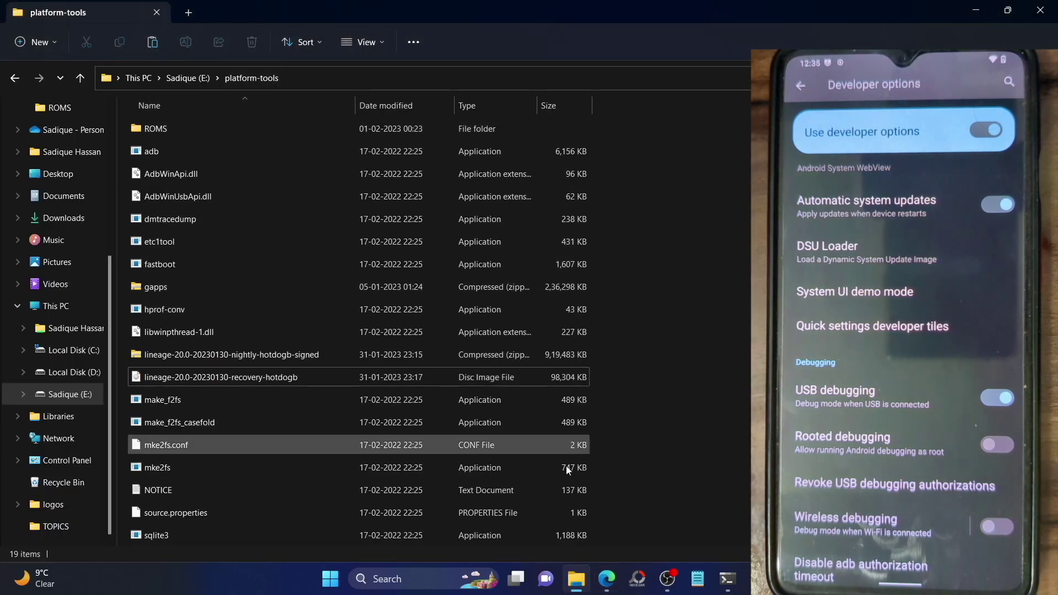
pyautogui.click(614, 587)
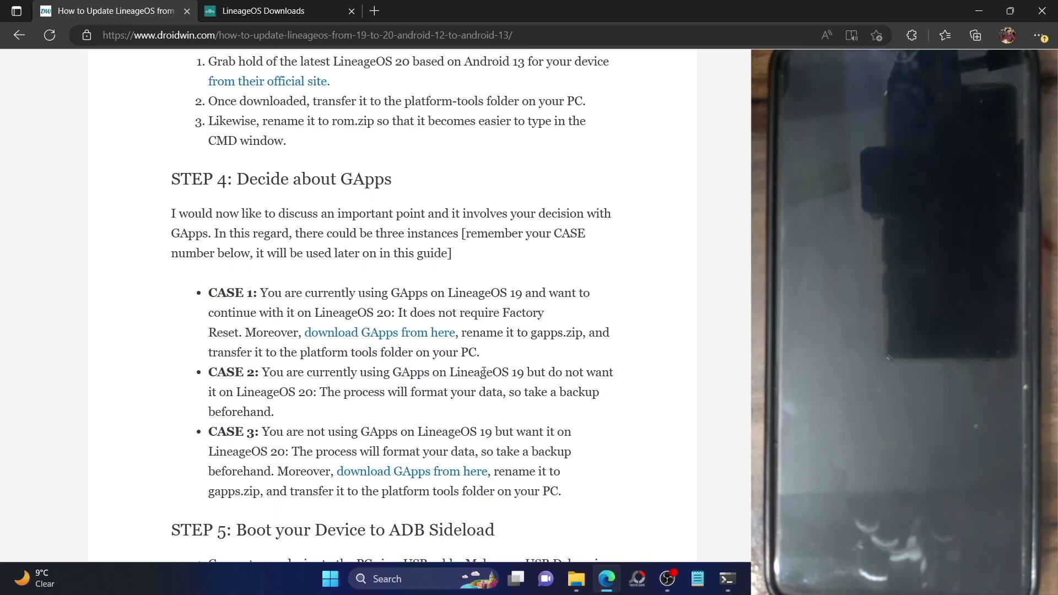
pyautogui.doubleClick(375, 391)
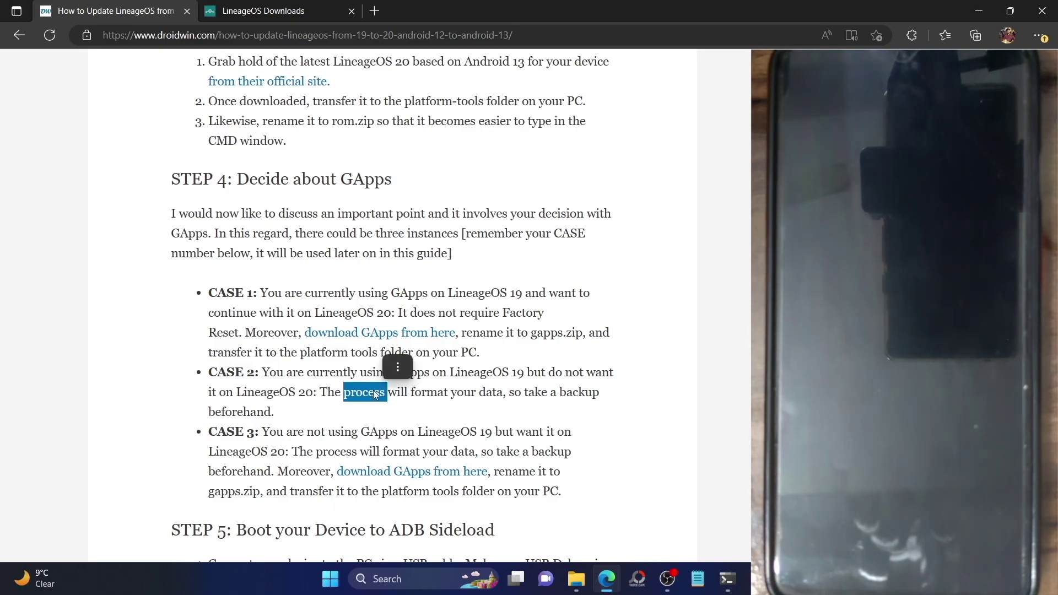
pyautogui.click(246, 433)
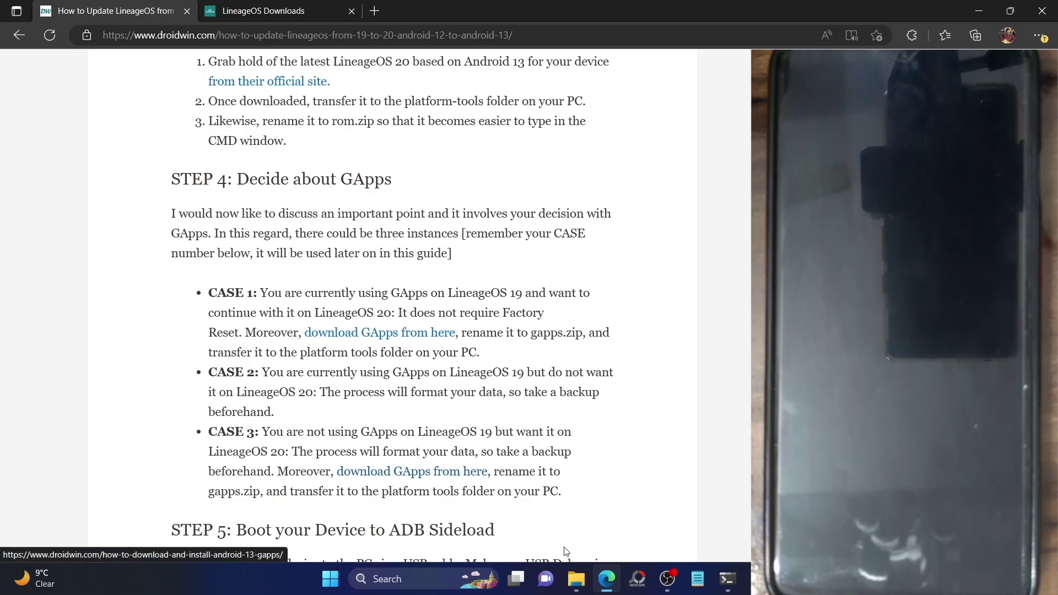
pyautogui.click(574, 581)
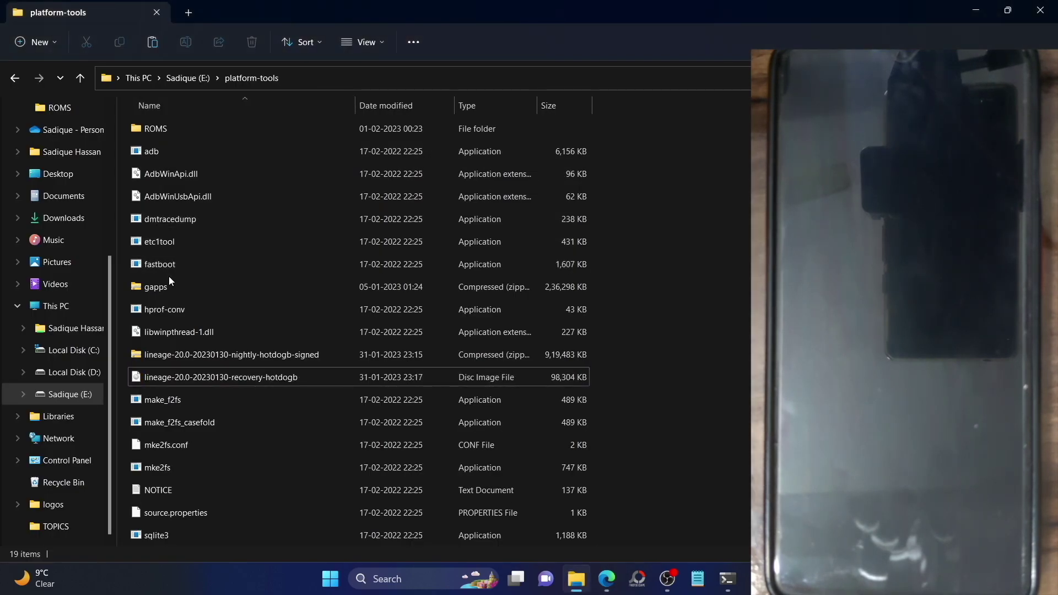
# Compare the three GApps cases in the guide's STEP 4, and select the gapps archive in the platform-tools folder.
pyautogui.click(609, 579)
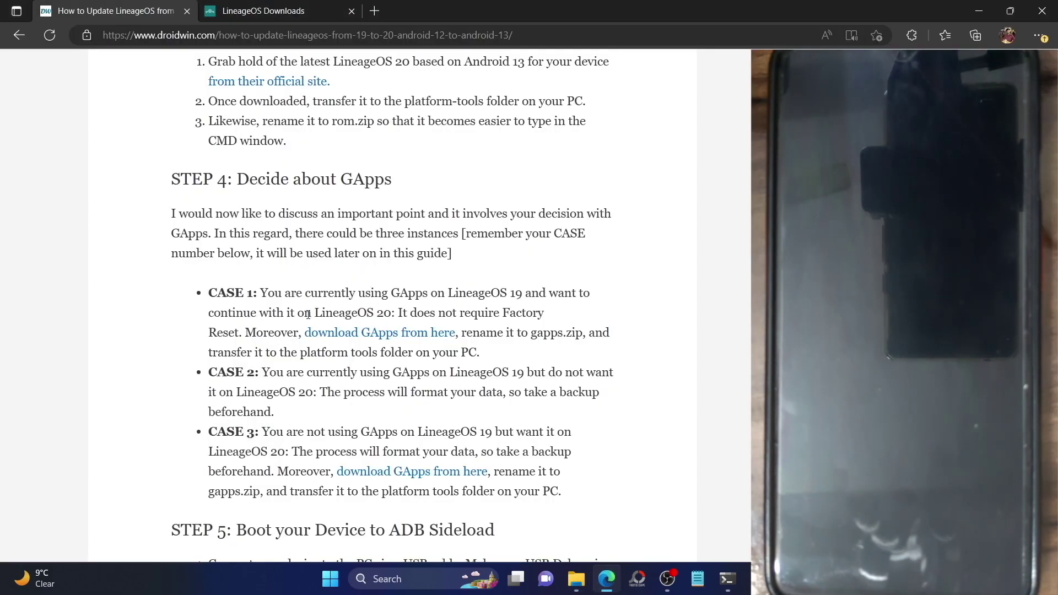
pyautogui.doubleClick(346, 312)
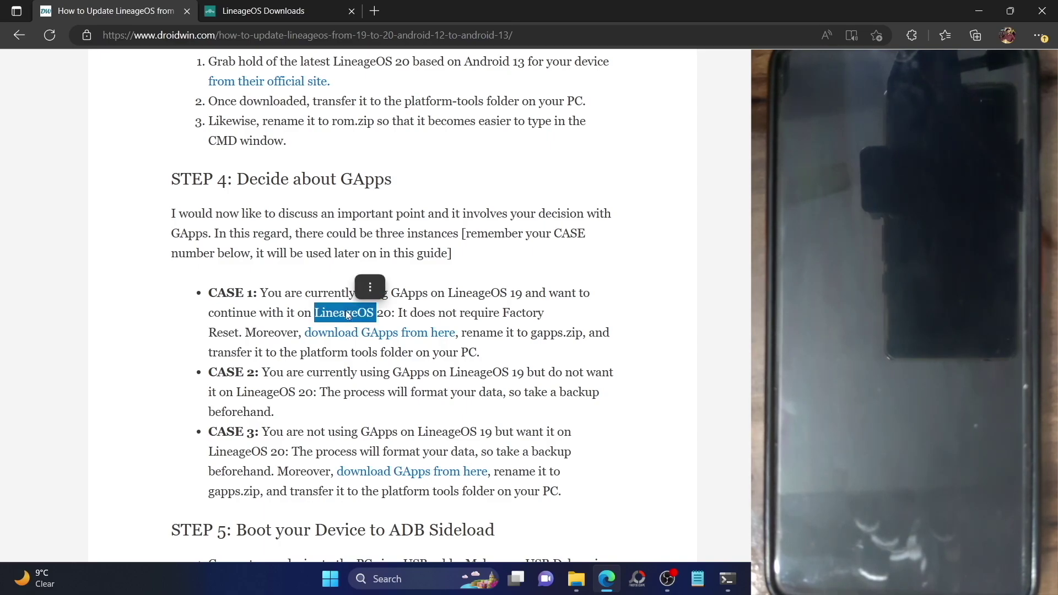
pyautogui.click(254, 432)
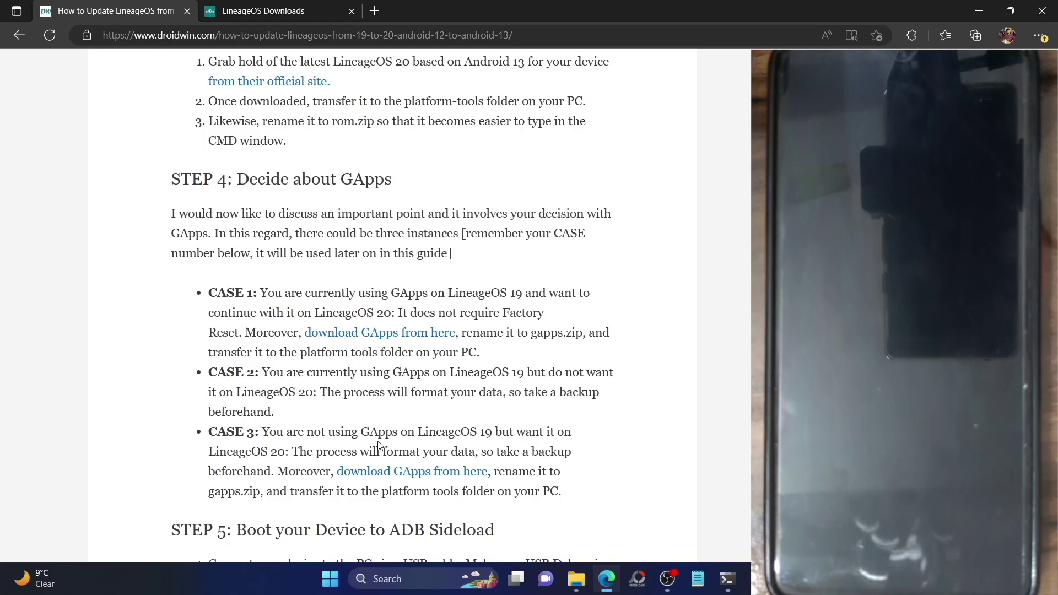
pyautogui.doubleClick(278, 451)
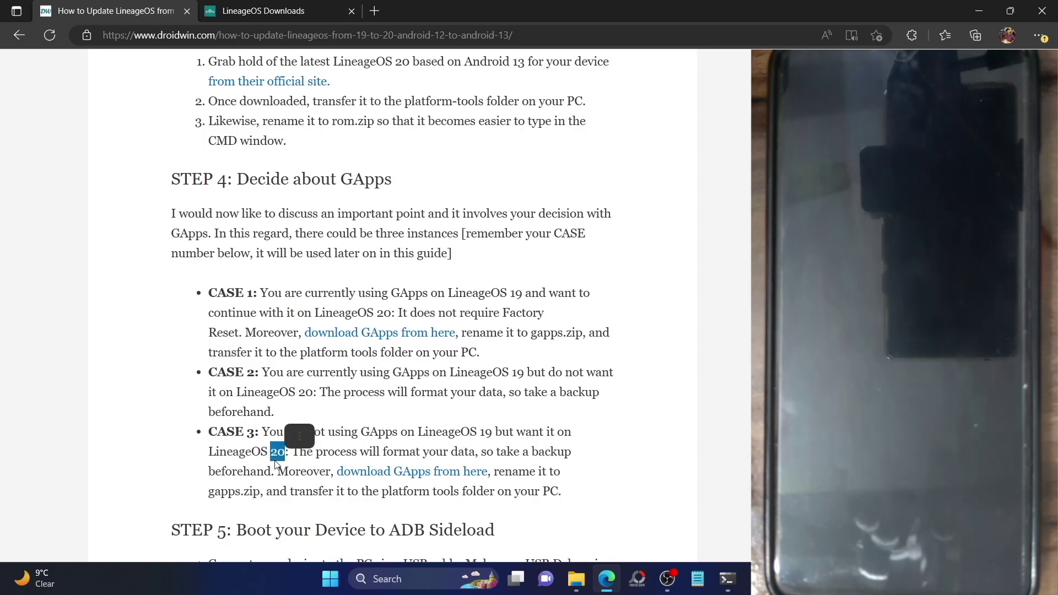
pyautogui.click(368, 445)
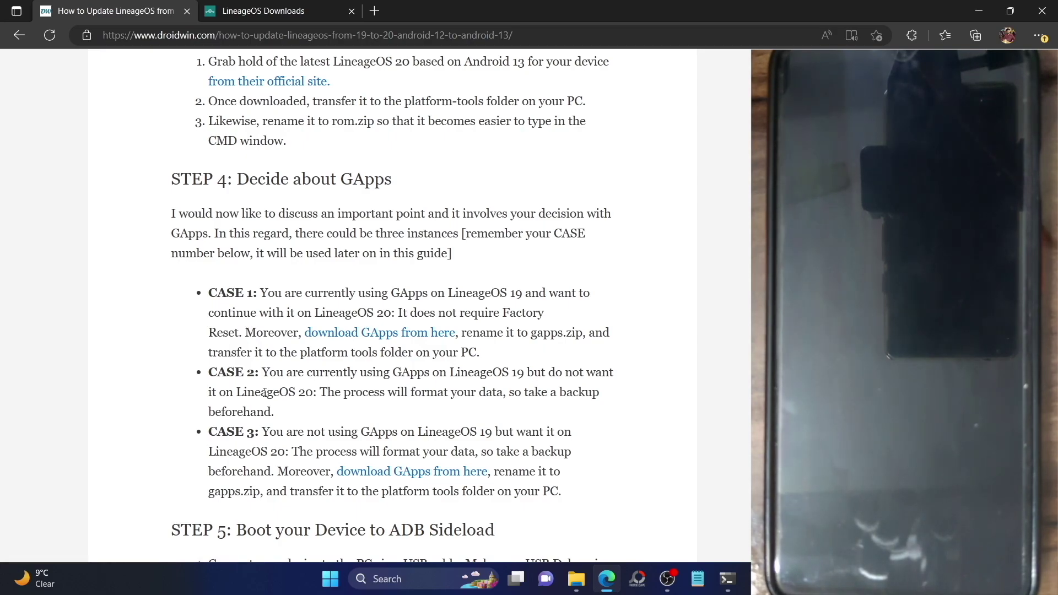
pyautogui.doubleClick(264, 393)
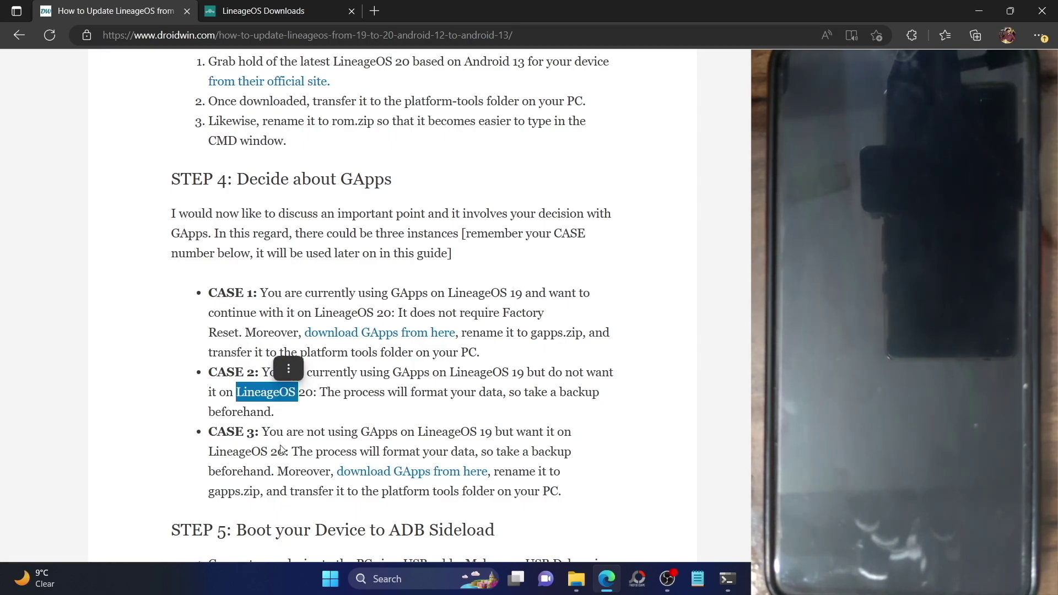
pyautogui.click(282, 474)
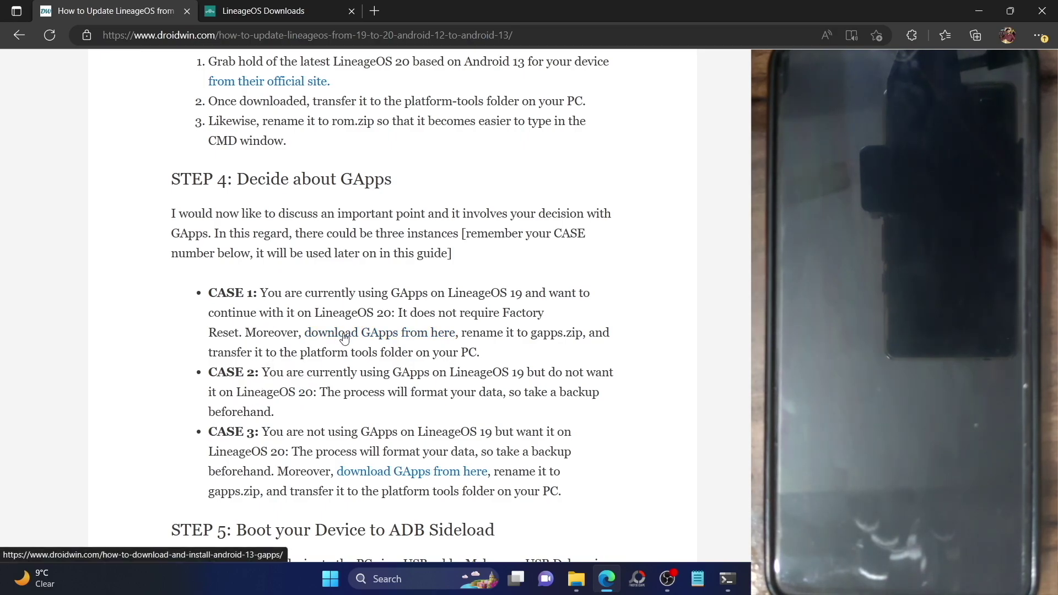
pyautogui.click(576, 588)
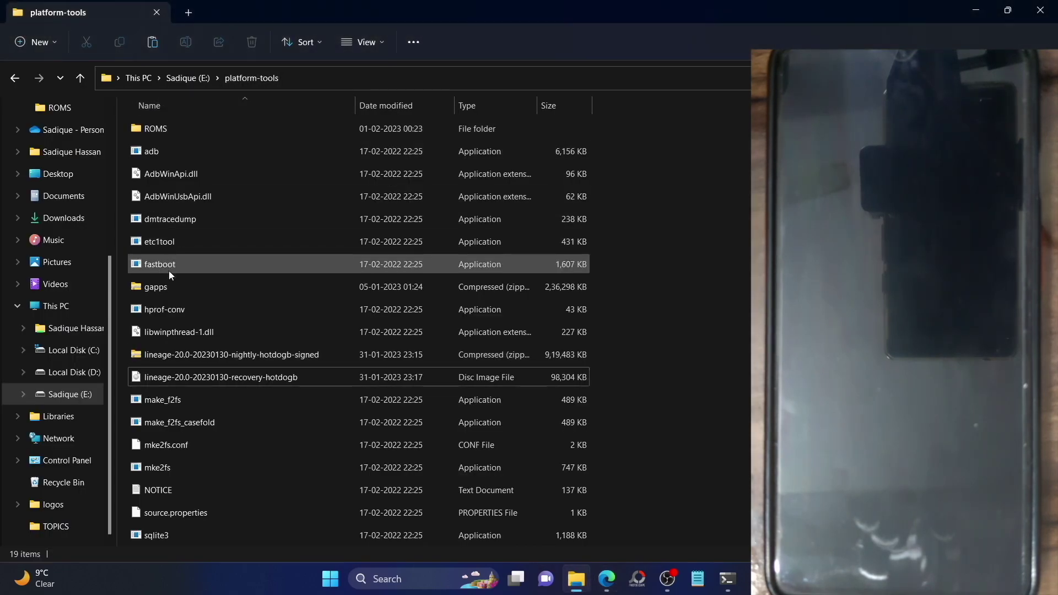
pyautogui.click(171, 290)
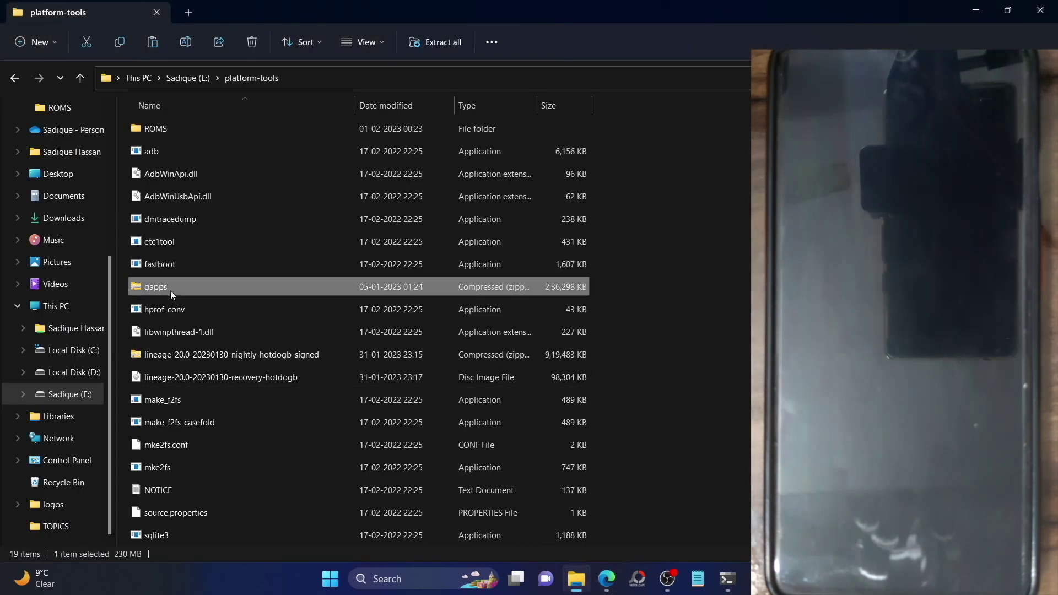
# Rename the lineage-20.0-20230130-nightly-hotdogb-signed archive in the platform-tools folder as rom.
pyautogui.click(252, 356)
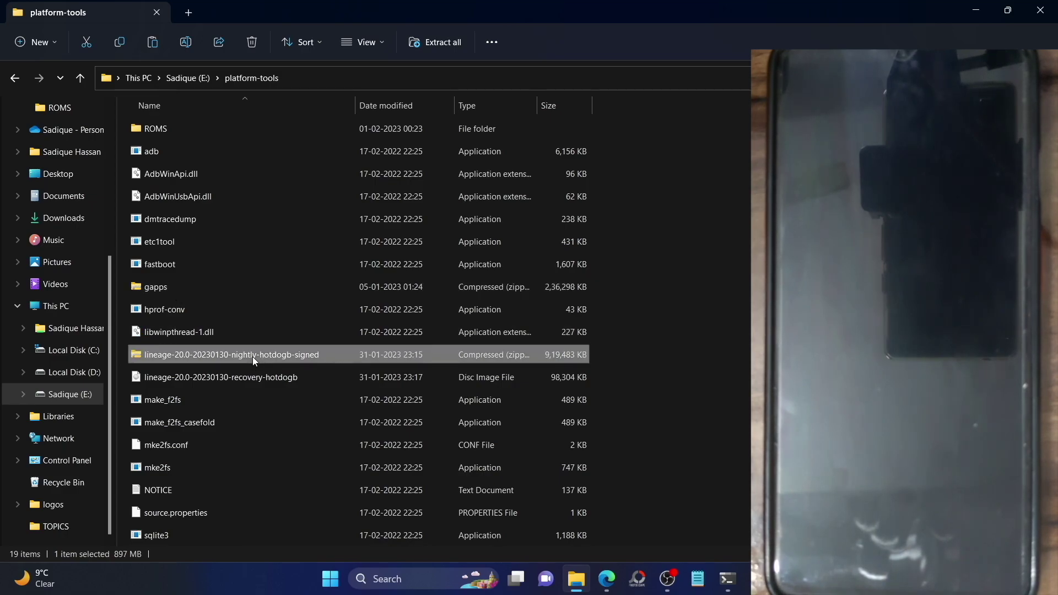
pyautogui.rightClick(252, 356)
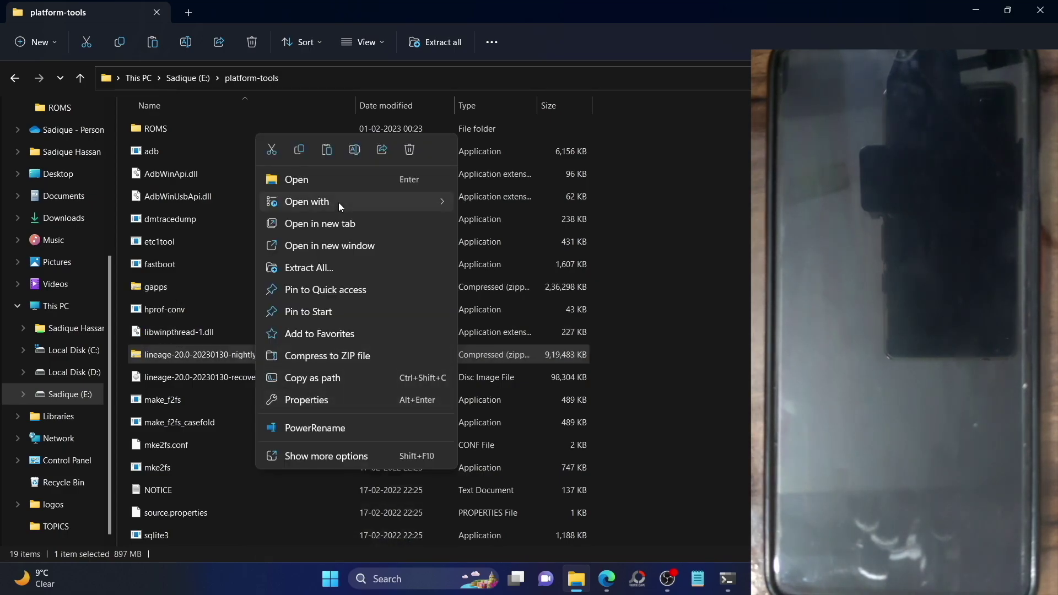
pyautogui.click(359, 144)
pyautogui.write('rom')
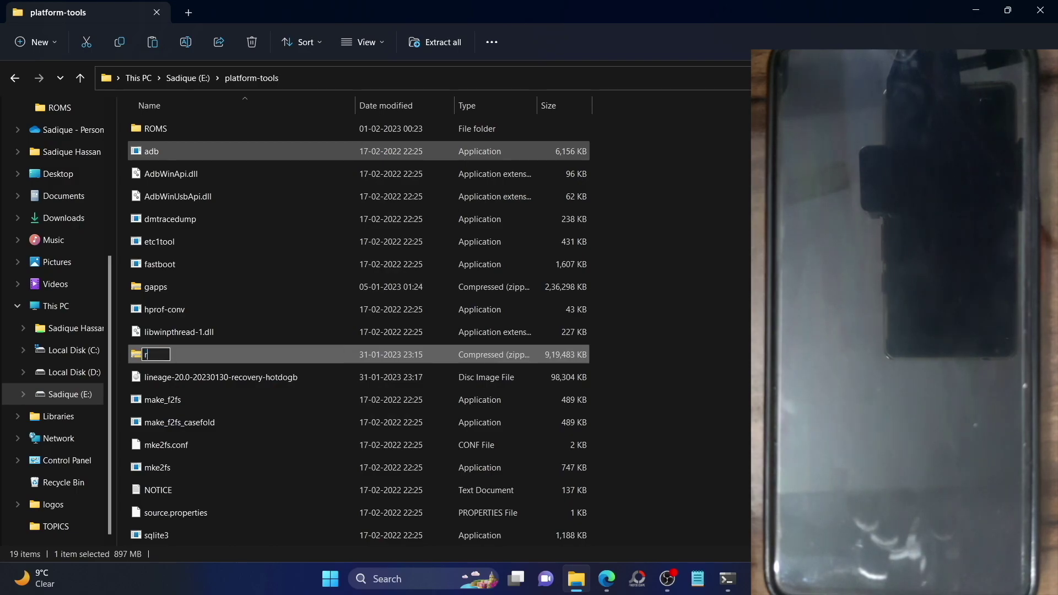
pyautogui.press('Return')
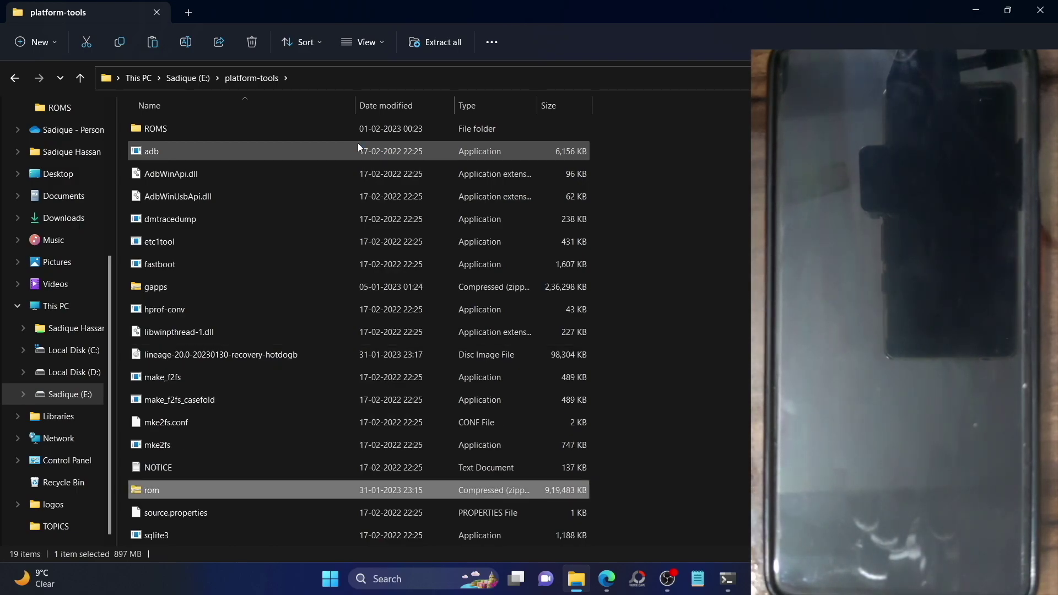
# Rename the lineage-20.0-20230130-recovery-hotdogb disc image in the platform-tools folder as recovery.
pyautogui.click(213, 357)
pyautogui.rightClick(210, 356)
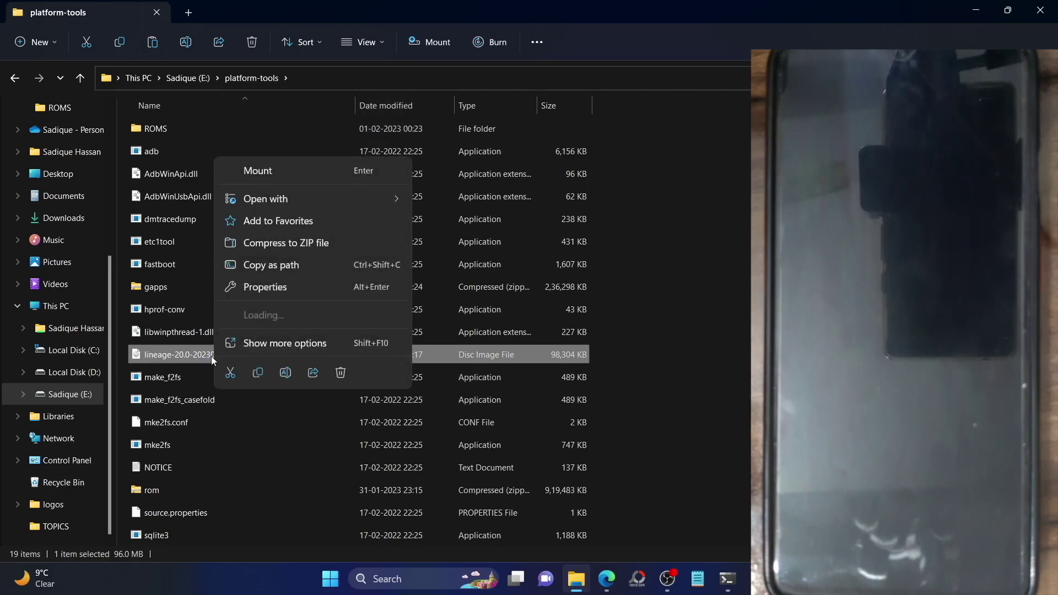
pyautogui.click(287, 374)
pyautogui.write('recovery')
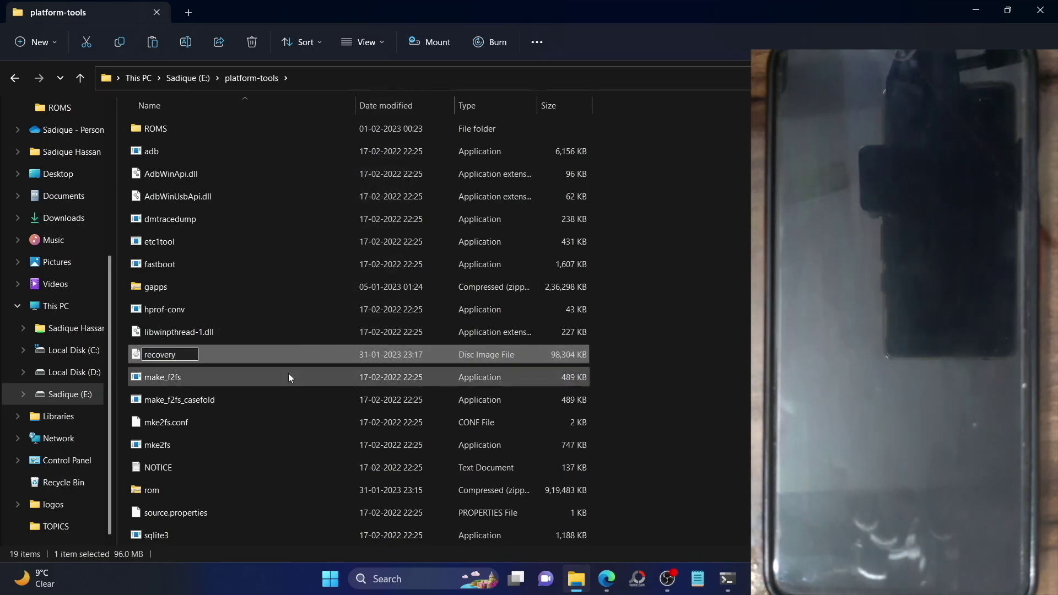
pyautogui.press('Return')
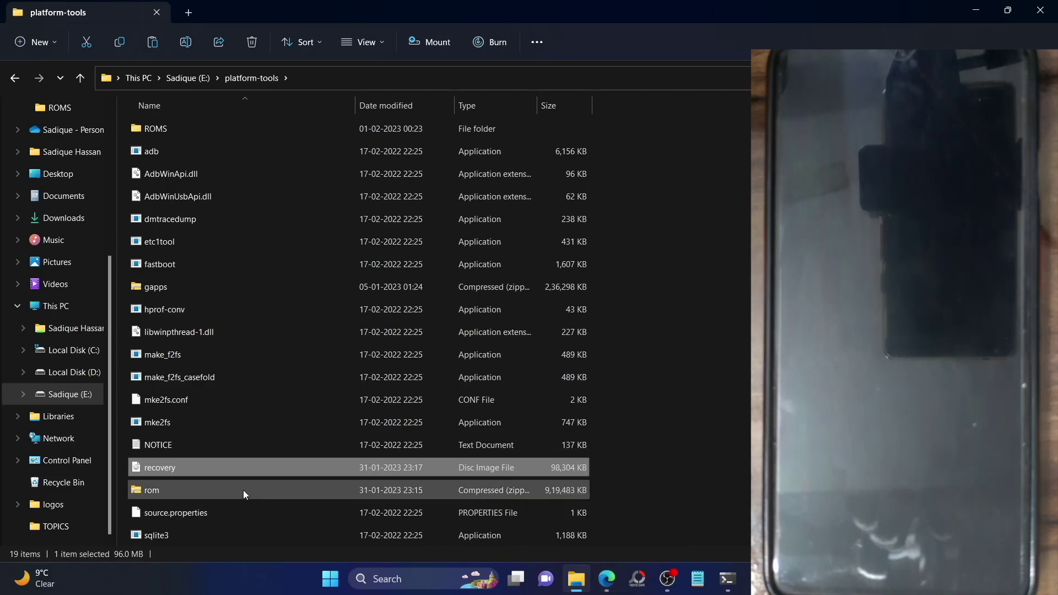
# Consult STEP 5 of the guide in the browser, and run adb reboot recovery in the platform-tools Command Prompt.
pyautogui.moveTo(607, 578)
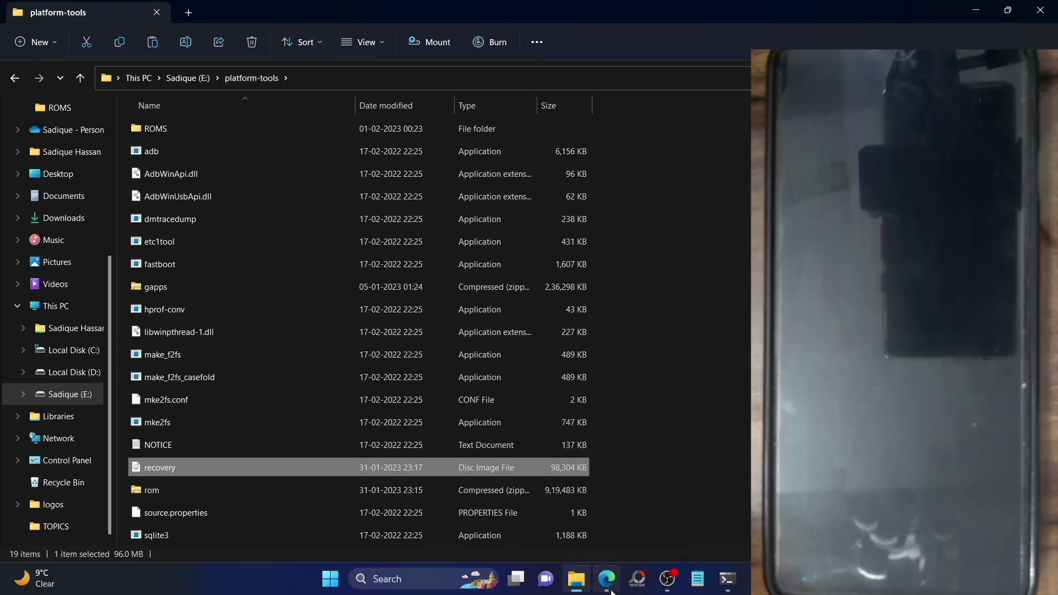
pyautogui.click(606, 510)
pyautogui.scroll(-5, 657, 409)
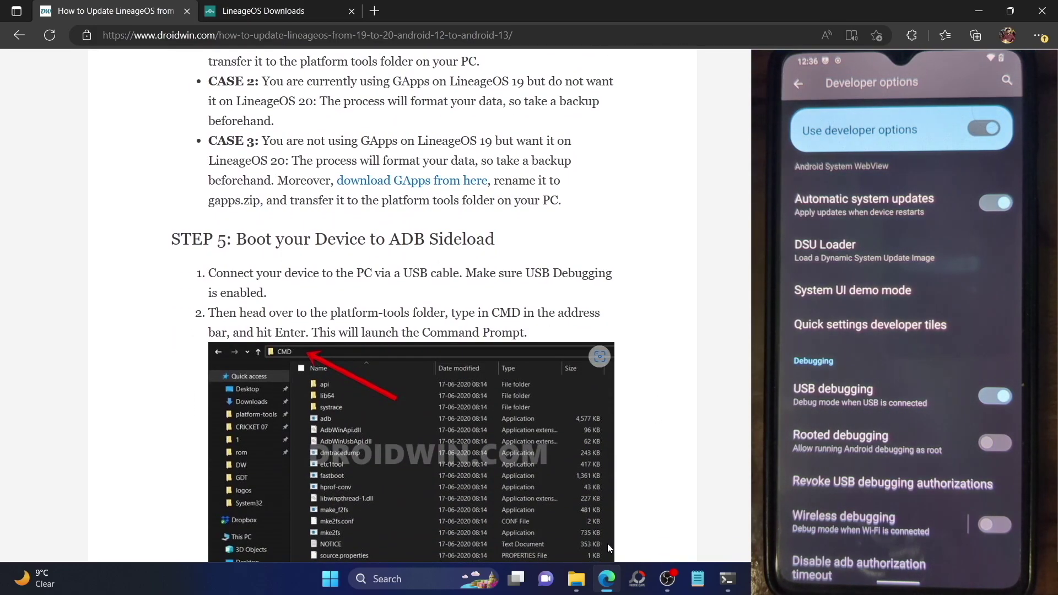
pyautogui.click(585, 579)
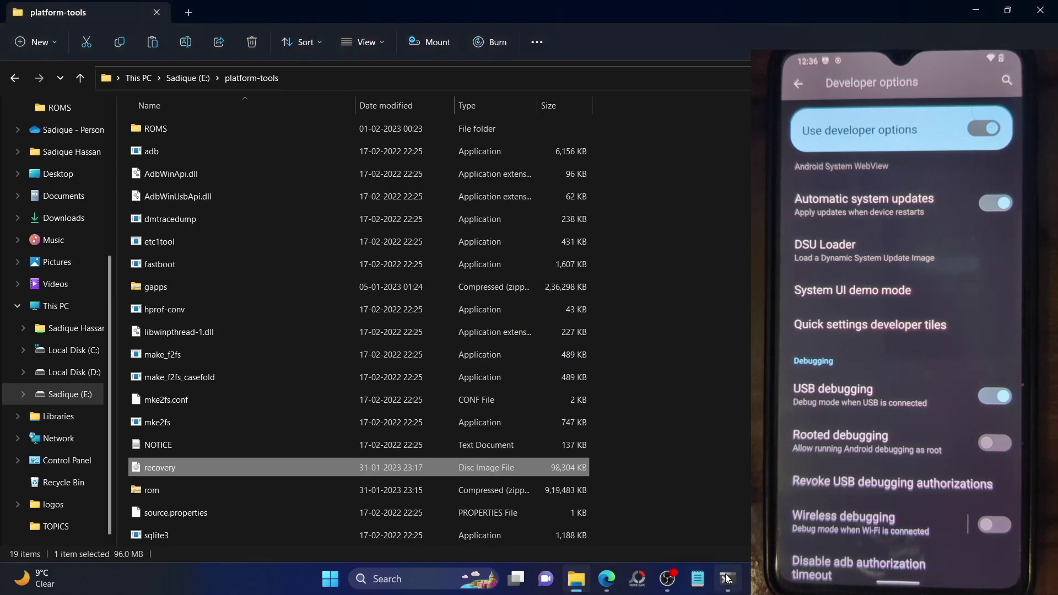
pyautogui.click(727, 579)
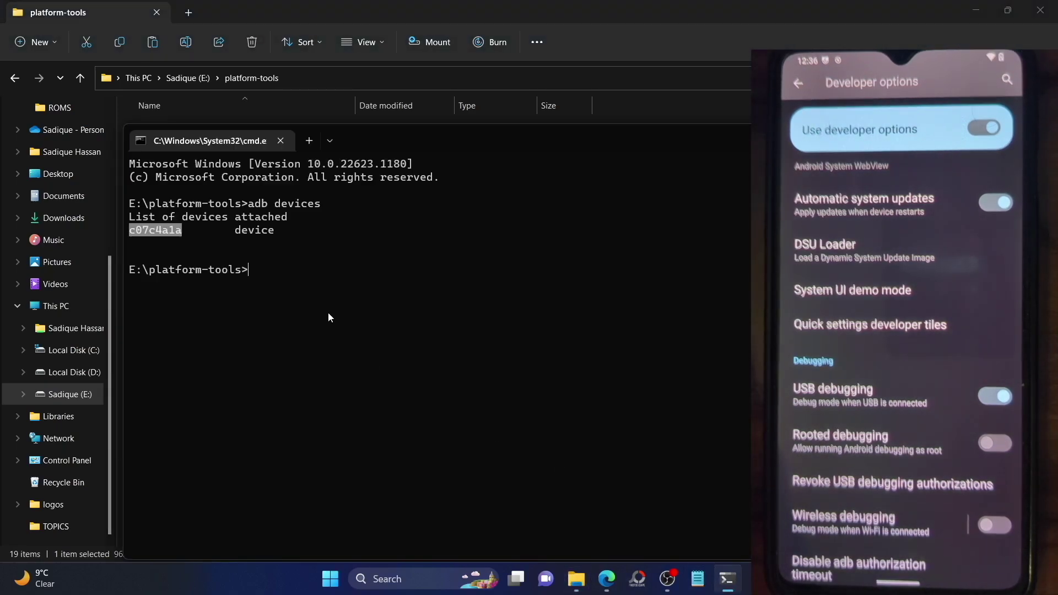
pyautogui.write('adb reboot recovery')
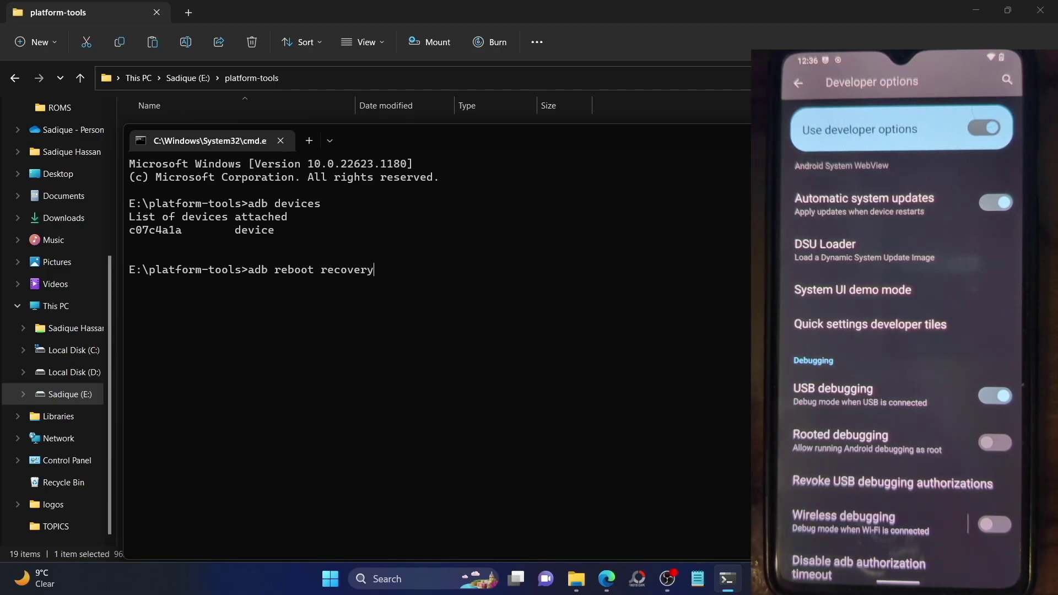
pyautogui.press('Return')
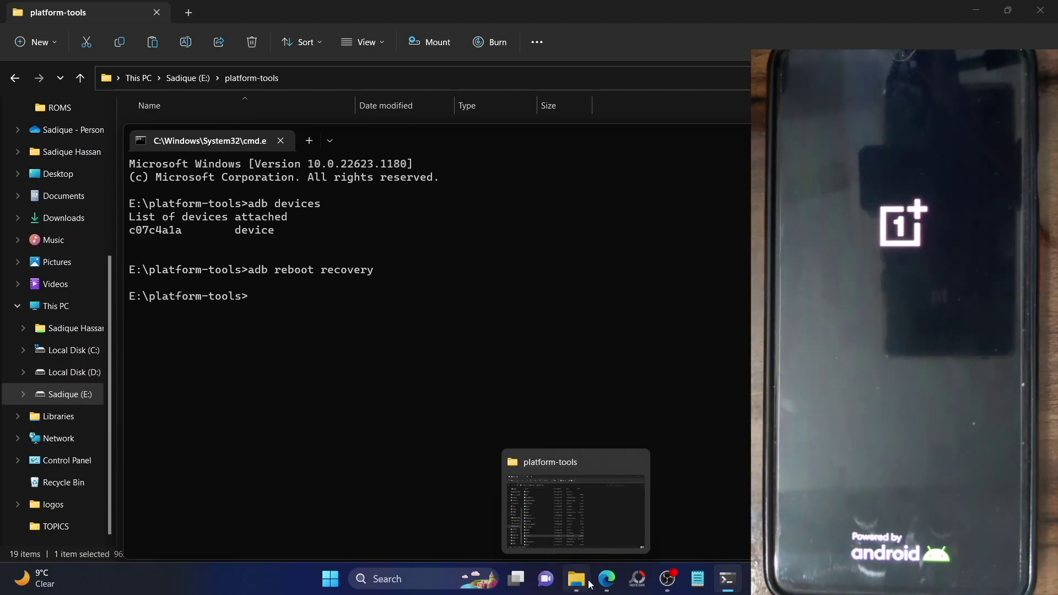
# Check the guide's sideload instructions in STEP 5 and STEP 6, and run adb sideload rom.zip in the platform-tools Command Prompt.
pyautogui.click(607, 578)
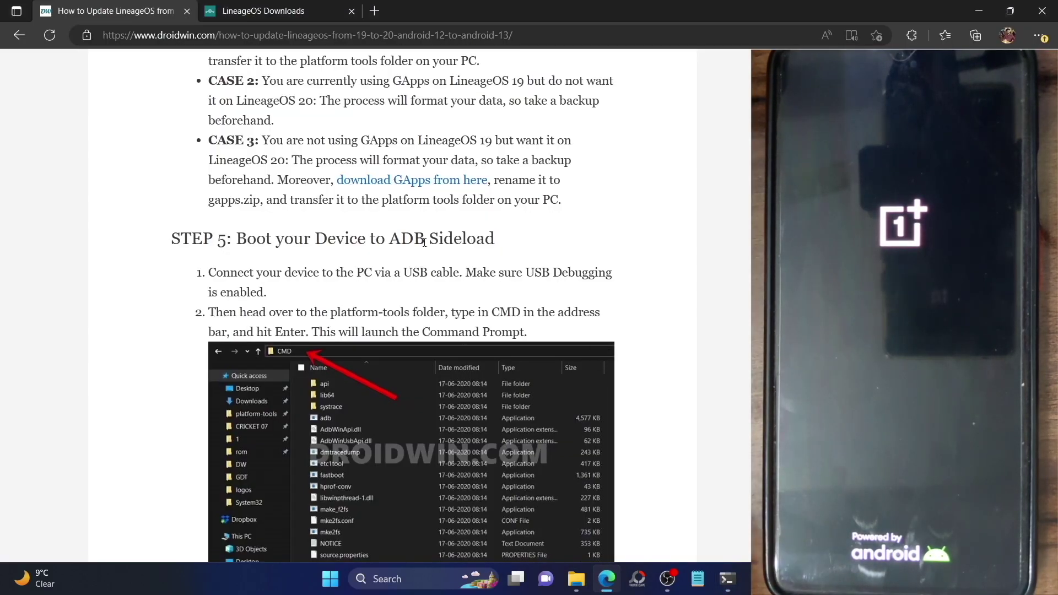
pyautogui.scroll(-6, 424, 242)
pyautogui.scroll(-4, 424, 242)
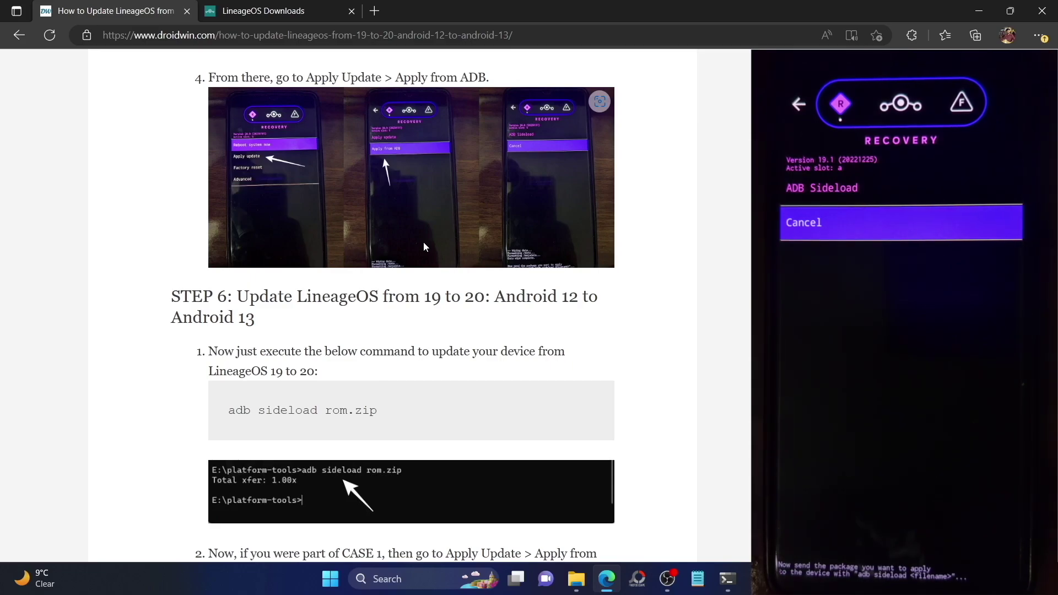
pyautogui.scroll(-2, 424, 243)
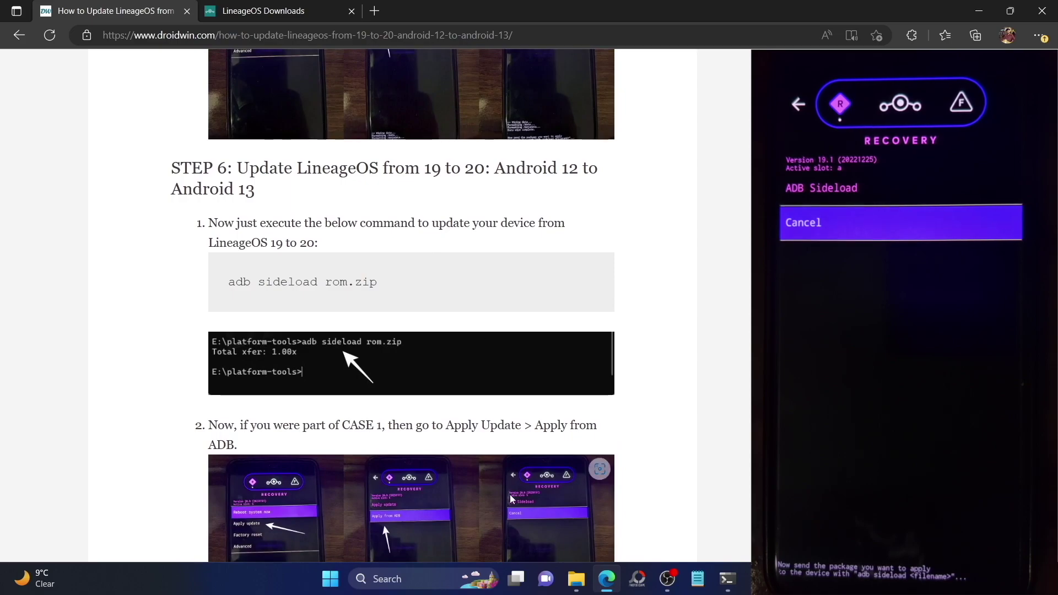
pyautogui.click(576, 578)
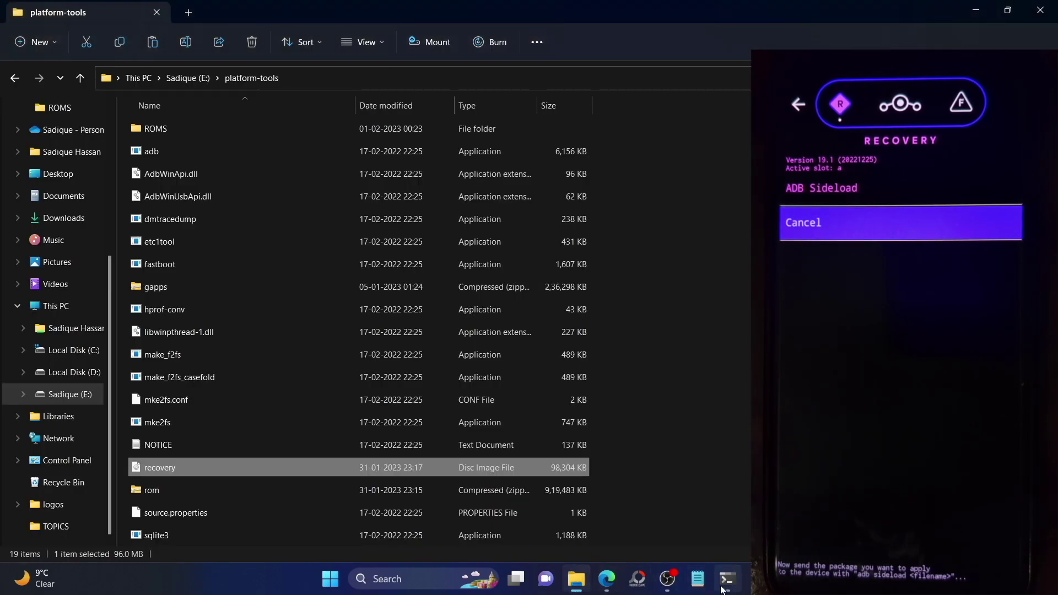
pyautogui.click(723, 585)
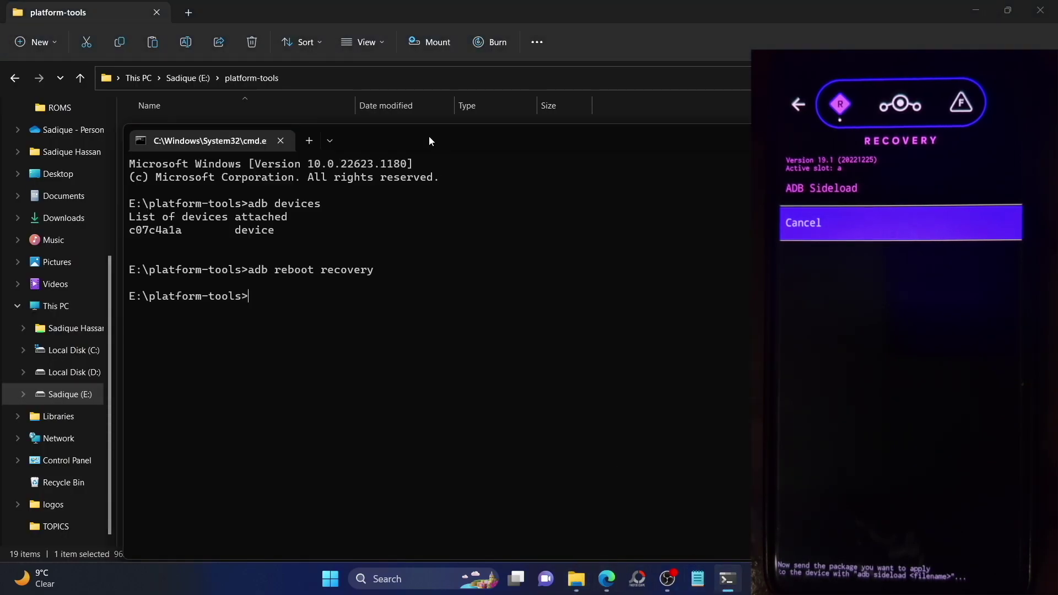
pyautogui.moveTo(428, 136); pyautogui.dragTo(471, 44)
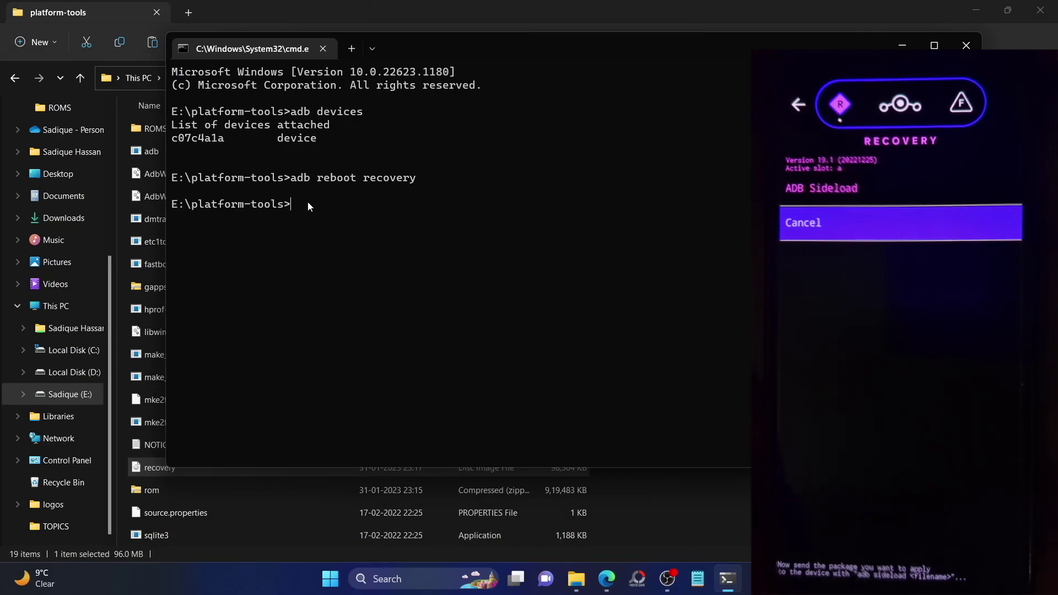
pyautogui.write('adb sideload')
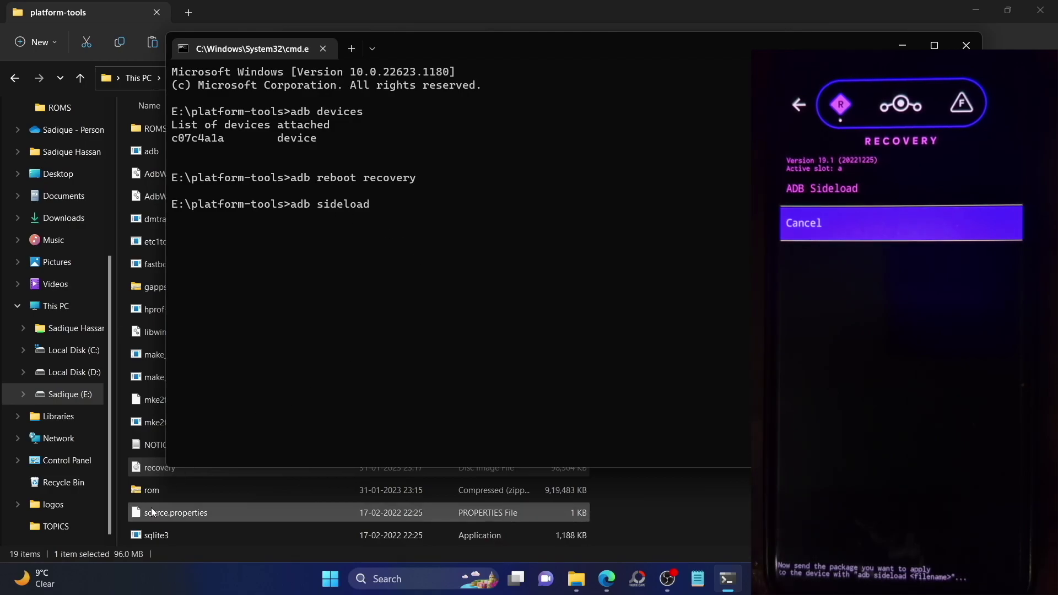
pyautogui.write('rom.zip')
pyautogui.press('Return')
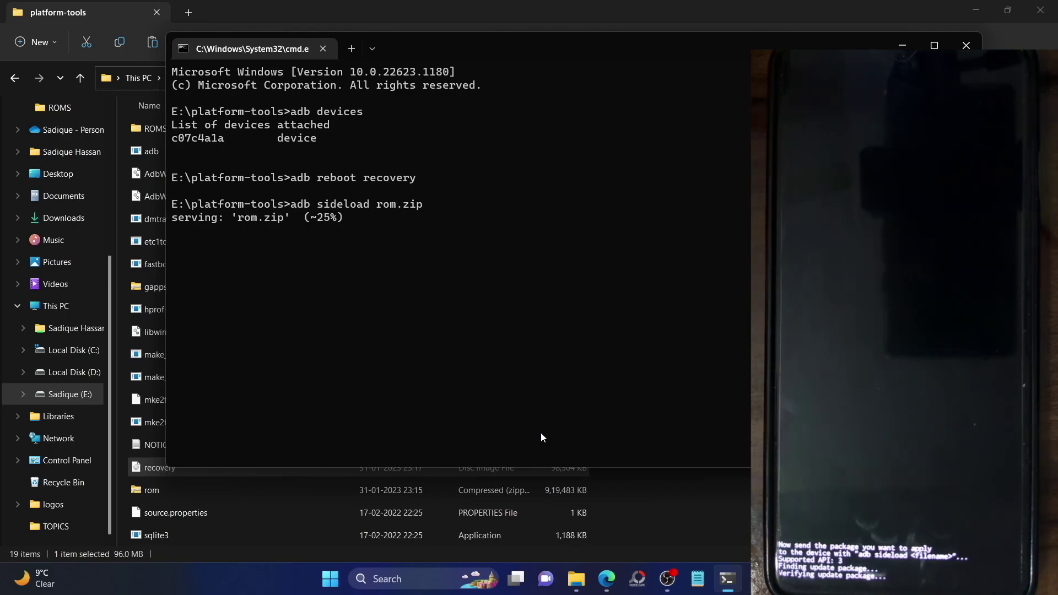
# Switch to the browser and skim the guide from STEP 6 through the GApps instructions to the end of the article.
pyautogui.click(604, 581)
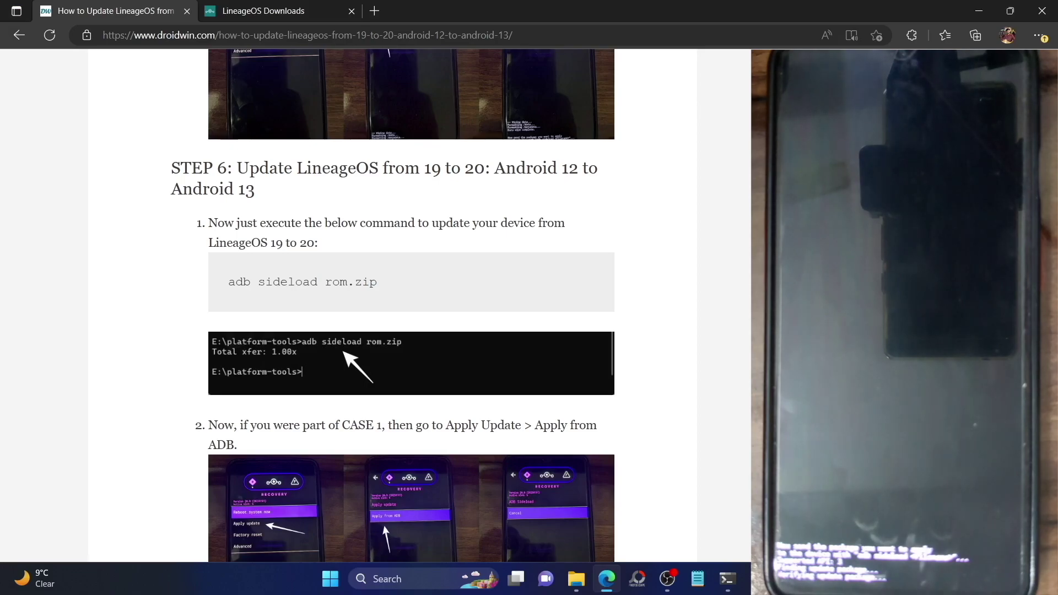
pyautogui.scroll(-15, 408, 303)
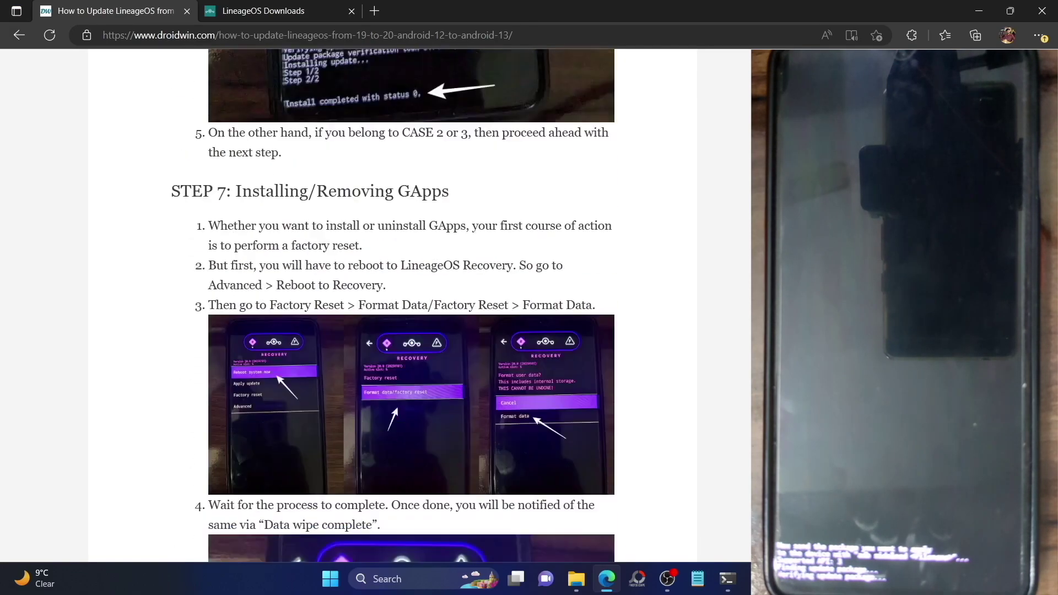
pyautogui.scroll(-15, 408, 303)
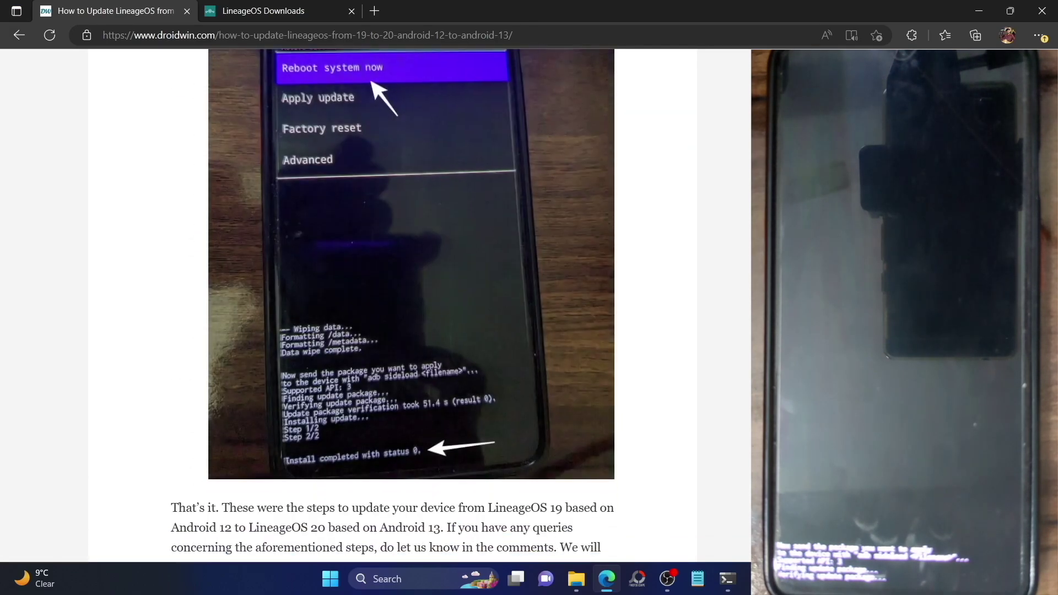
pyautogui.scroll(-9, 408, 303)
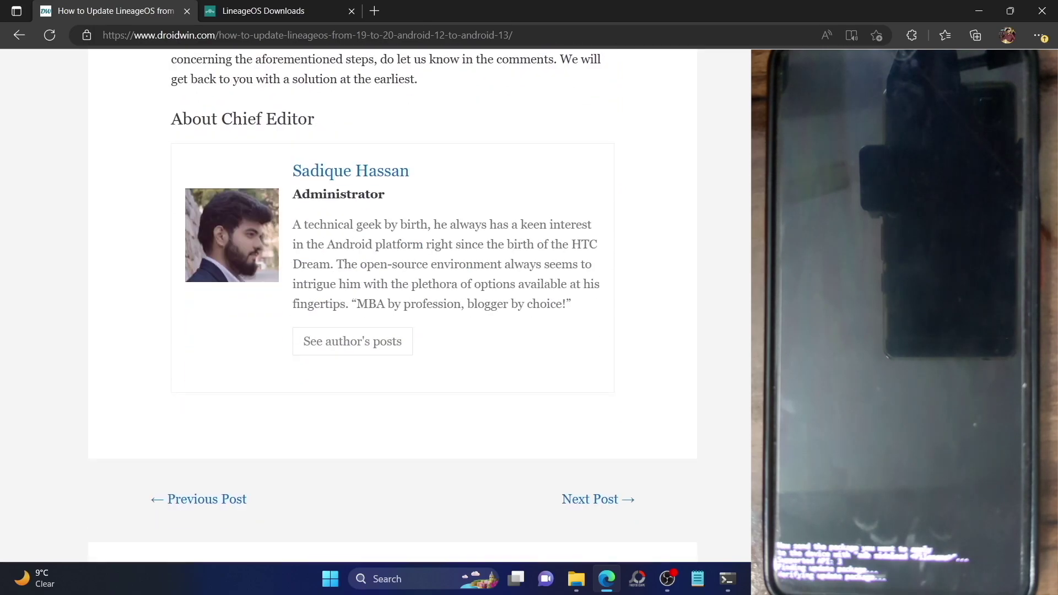
pyautogui.scroll(15, 392, 303)
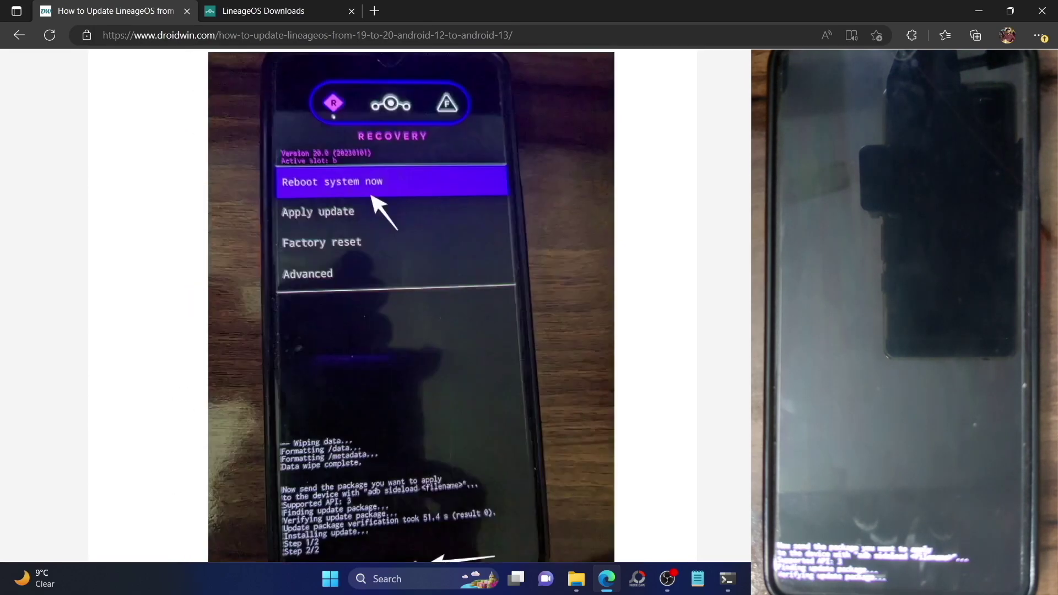
pyautogui.scroll(4, 411, 306)
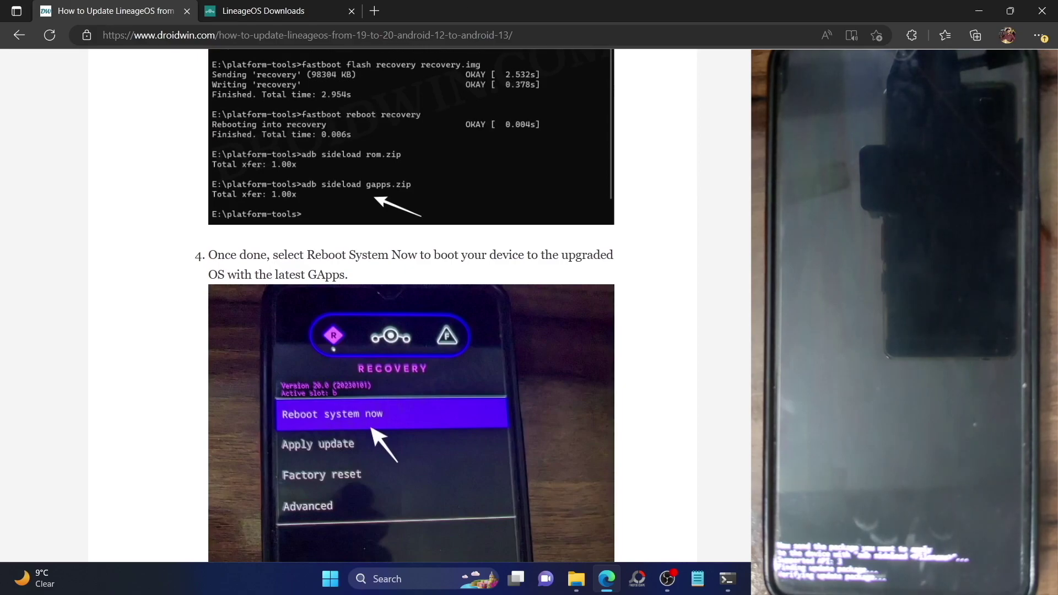
# Open droidwin.com in a new browser tab and go to the article on installing the XTENDED XT Android 13 ROM on OnePlus 7T Pro.
pyautogui.click(377, 10)
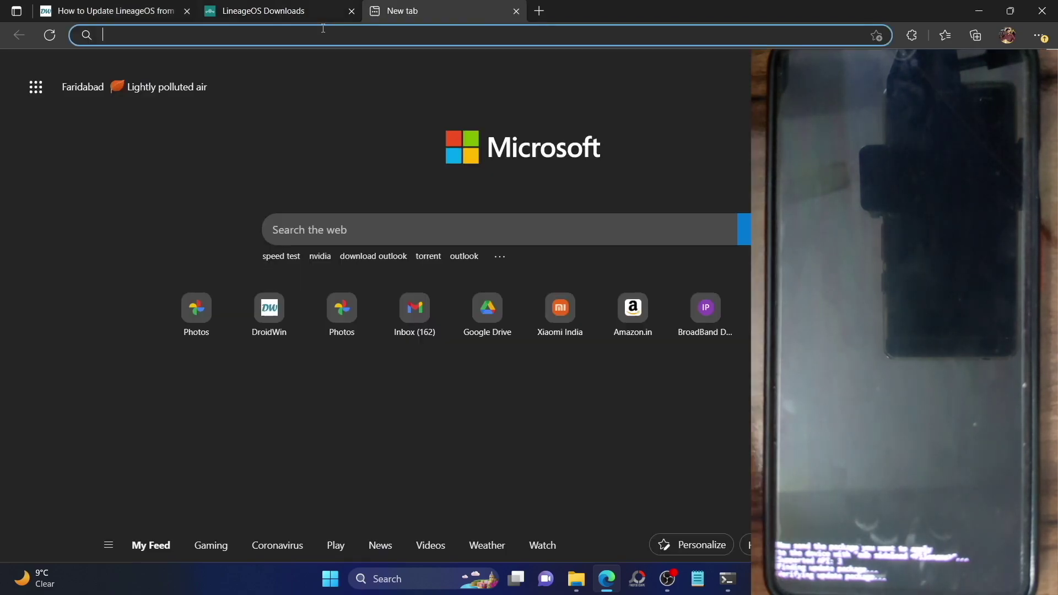
pyautogui.write('droidwi')
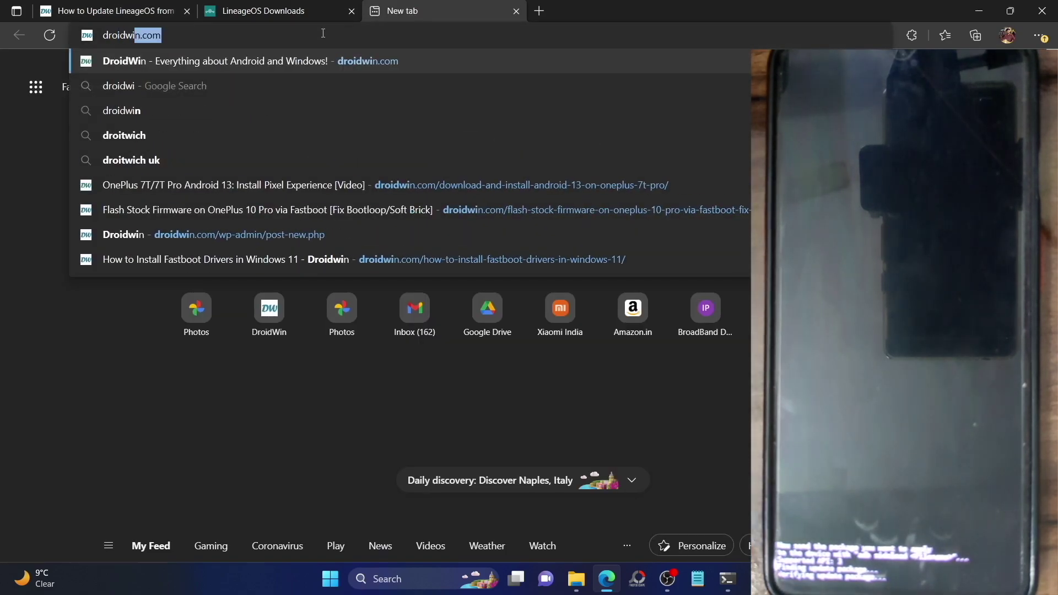
pyautogui.press('Return')
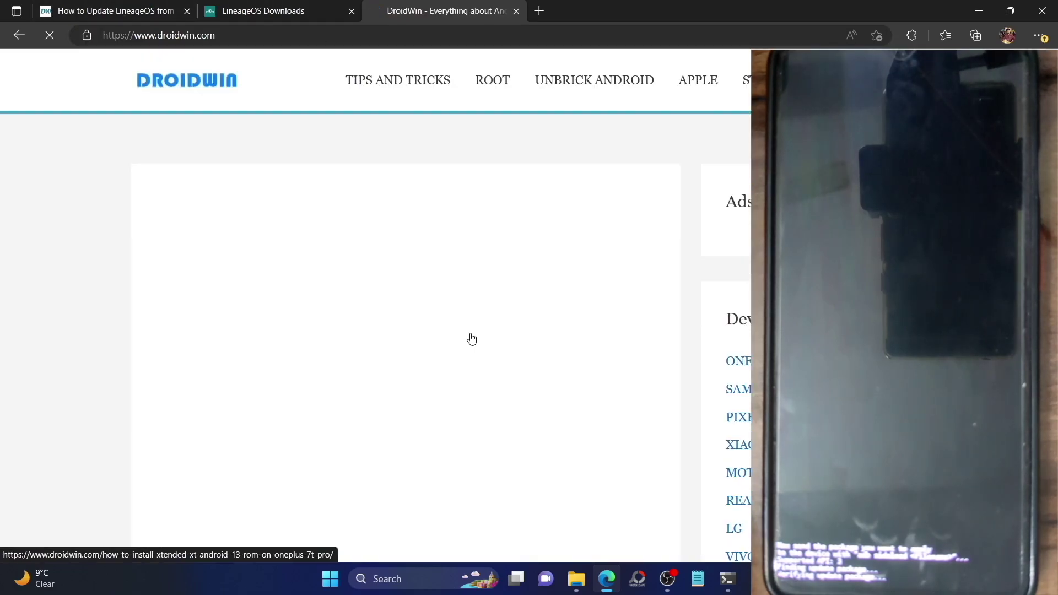
pyautogui.scroll(-10, 472, 338)
pyautogui.click(354, 267)
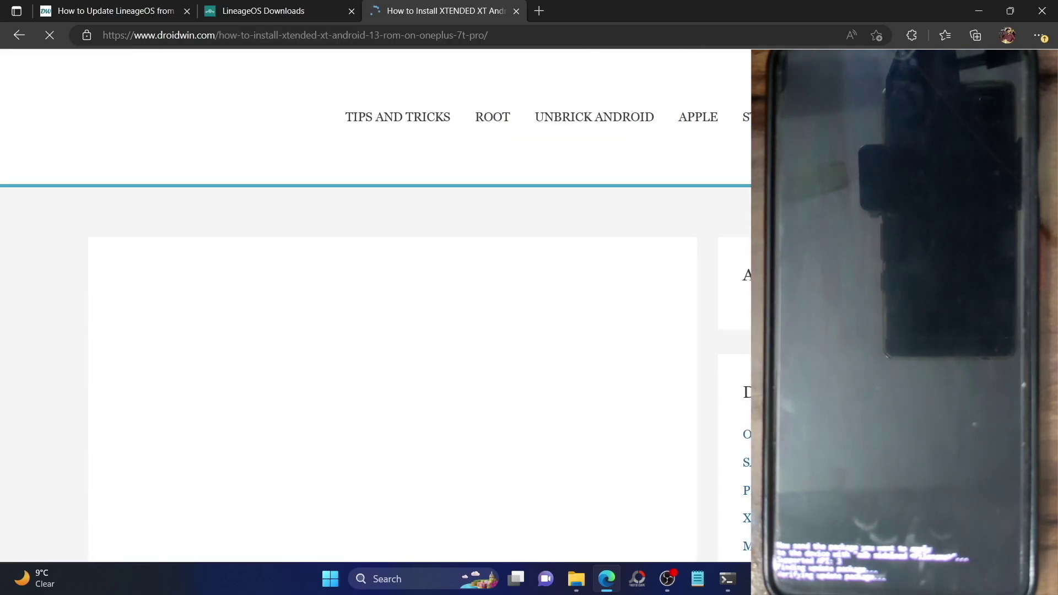
# Find the article's "Fix: Error During ADB Sideload" section, and highlight Total xfer: 1.00x and the four other listed messages.
pyautogui.scroll(-15, 353, 265)
pyautogui.scroll(-15, 353, 303)
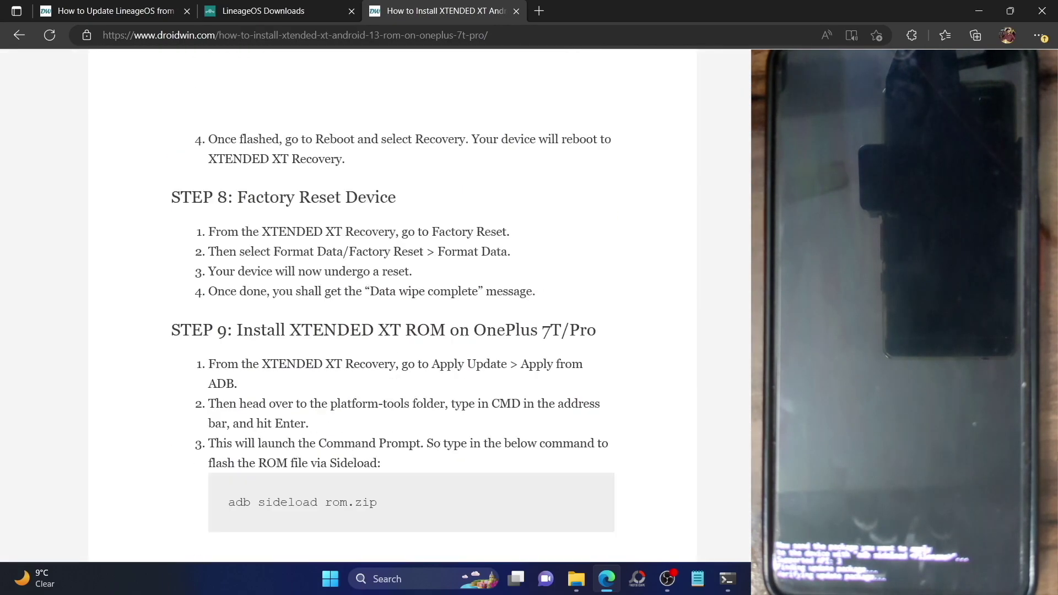
pyautogui.scroll(-2, 392, 306)
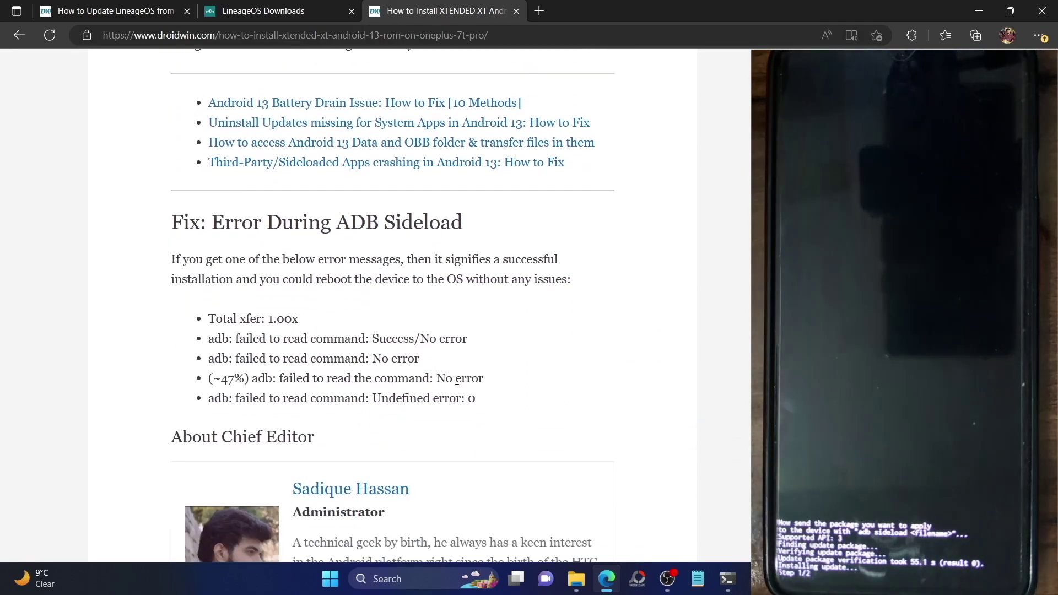
pyautogui.tripleClick(243, 321)
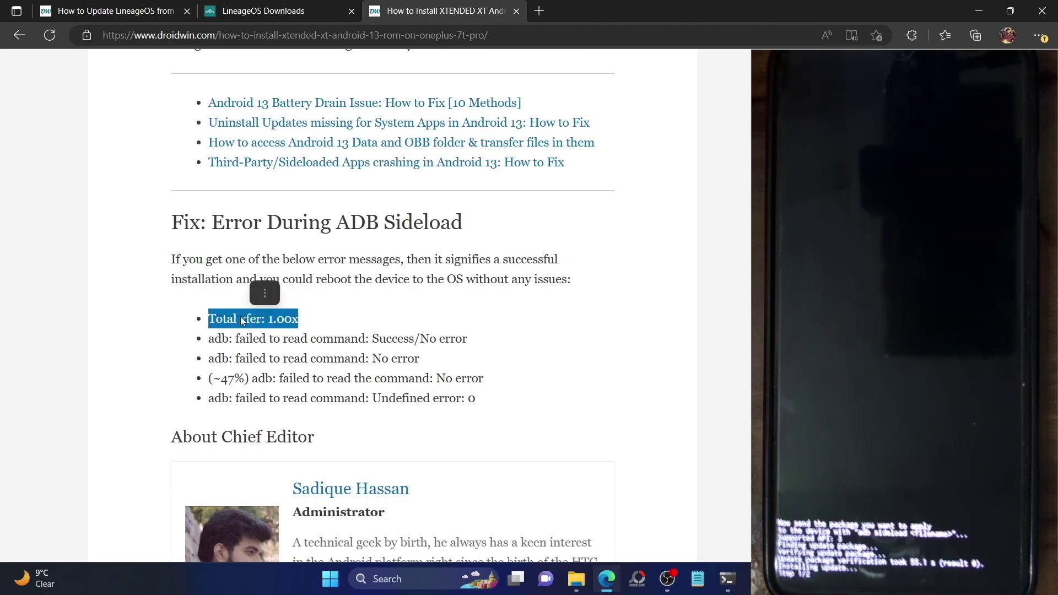
pyautogui.click(401, 380)
pyautogui.moveTo(488, 404); pyautogui.dragTo(211, 345)
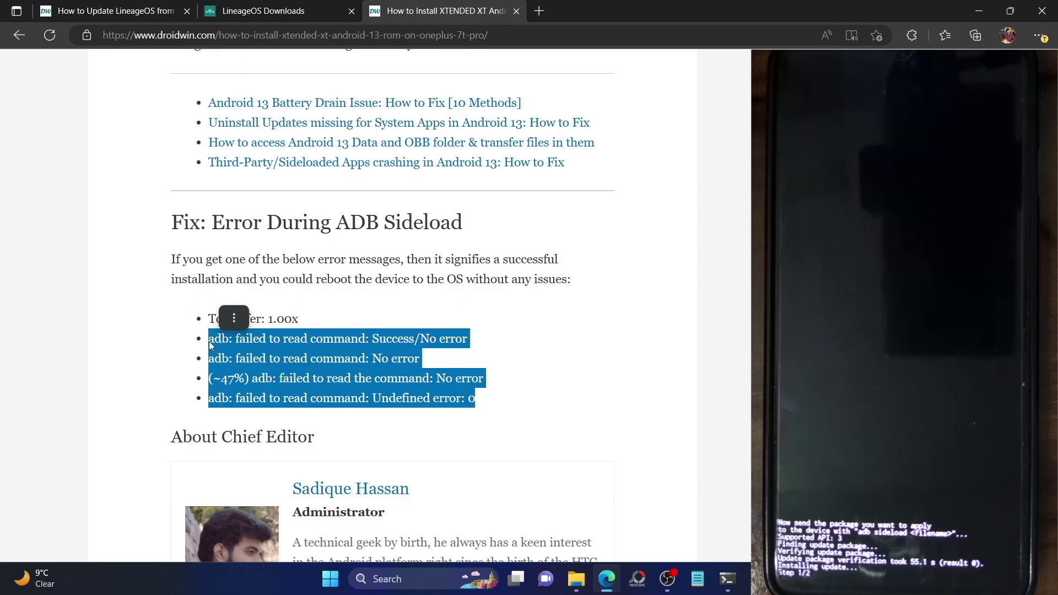
# Highlight all five listed sideload messages and the Success/No error line individually, and close the XTENDED XT article tab.
pyautogui.moveTo(479, 401); pyautogui.dragTo(218, 329)
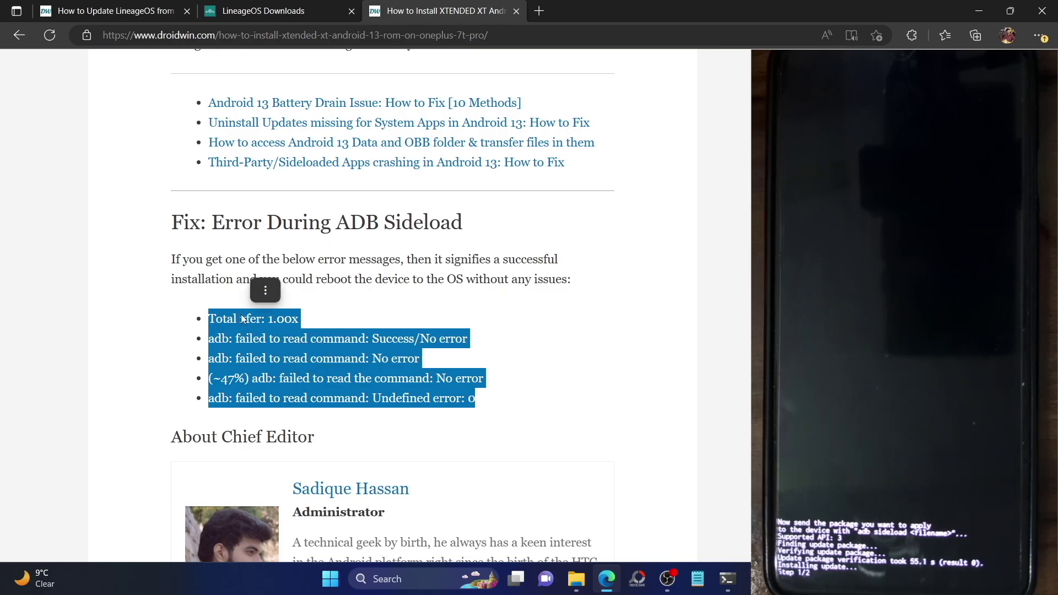
pyautogui.tripleClick(336, 342)
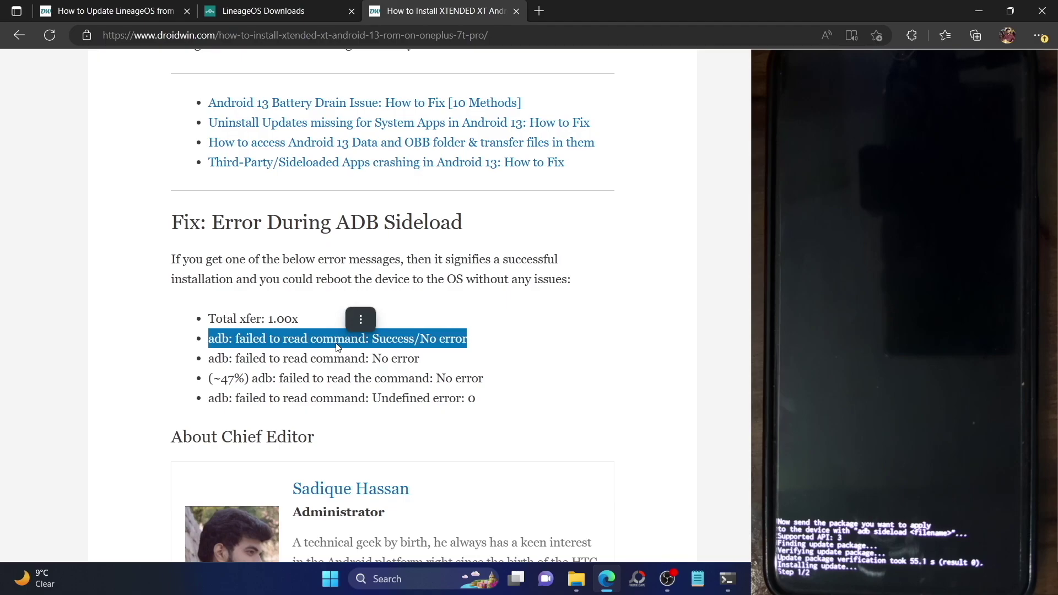
pyautogui.click(320, 359)
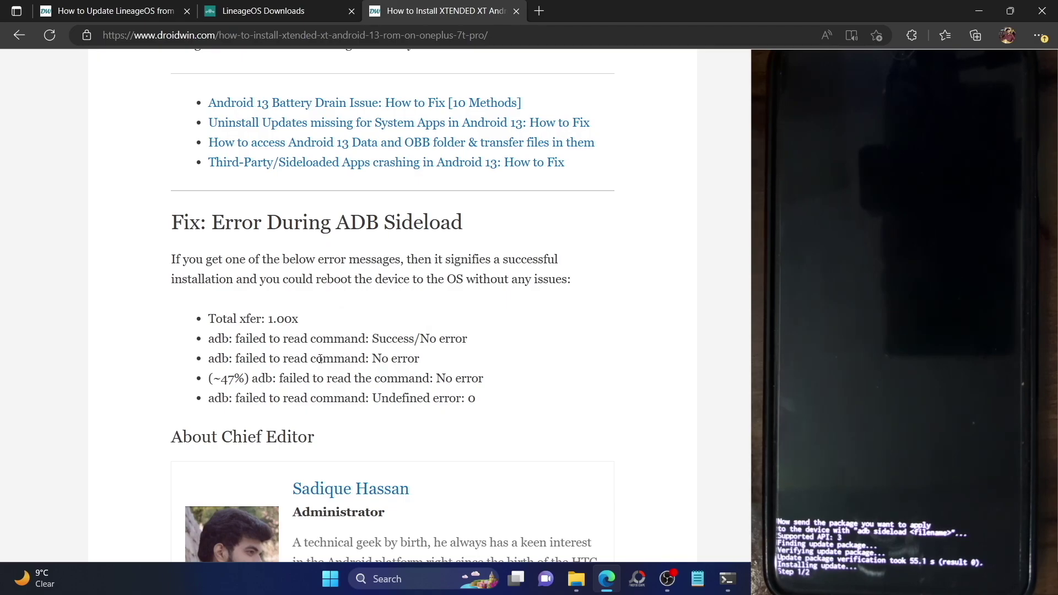
pyautogui.click(515, 11)
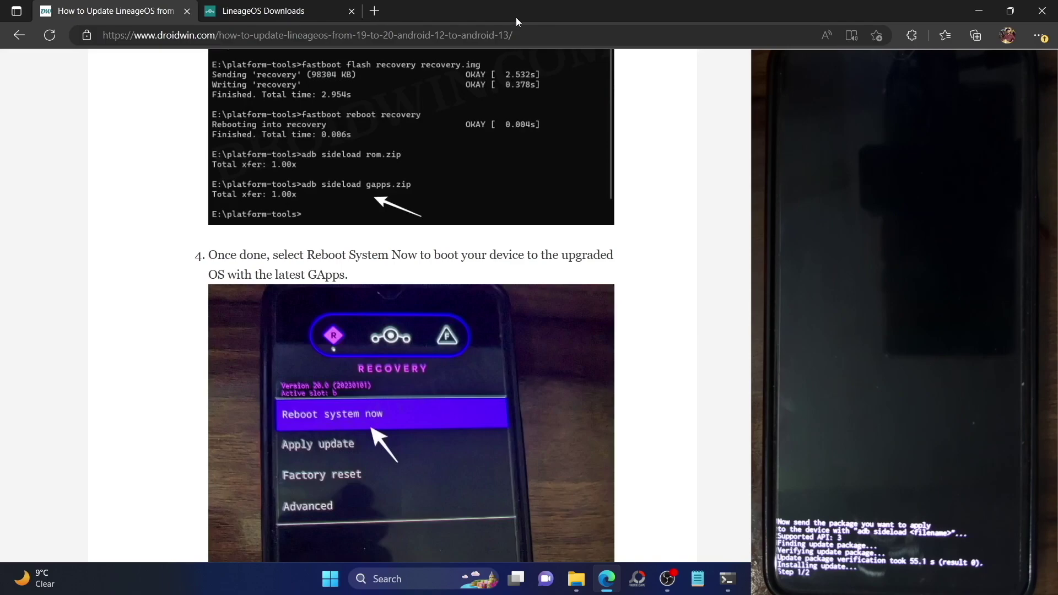
# Check the rom.zip sideload progress in the Command Prompt, and return to STEP 4: Decide about GApps in the browser guide.
pyautogui.click(733, 587)
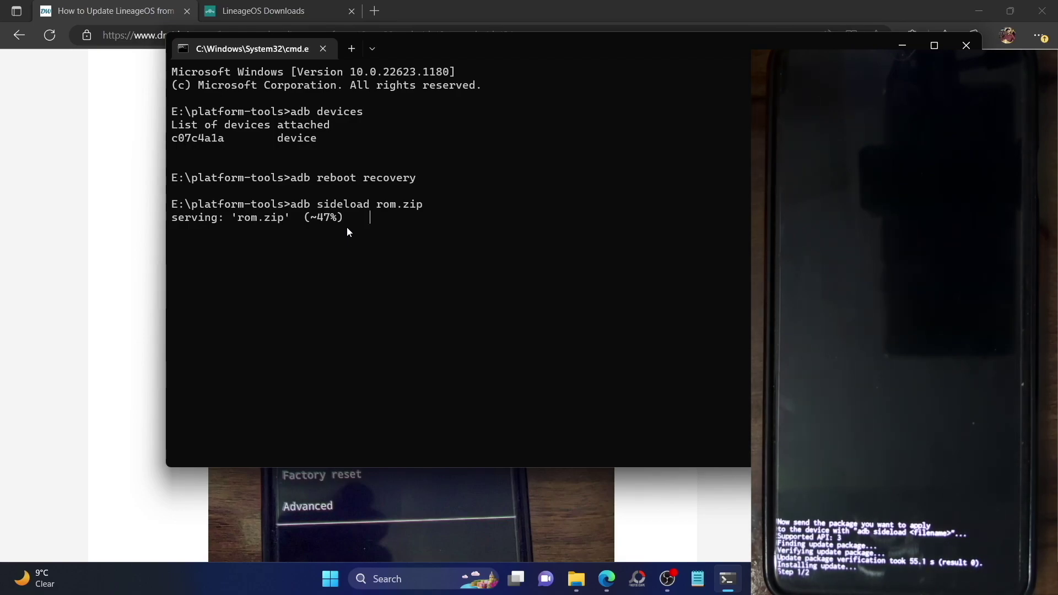
pyautogui.click(72, 215)
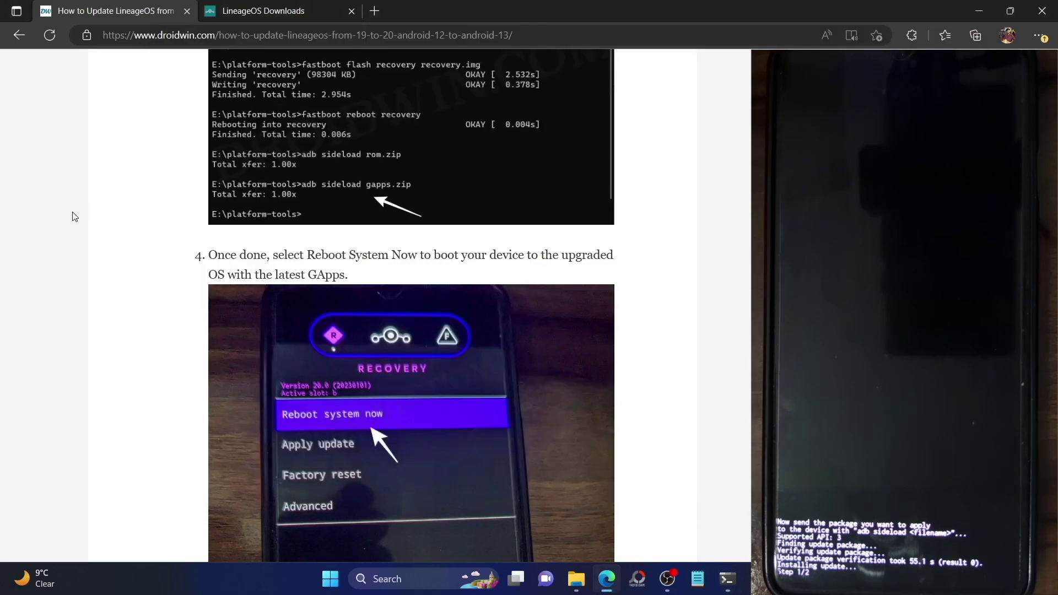
pyautogui.scroll(1, 74, 216)
pyautogui.scroll(10, 75, 220)
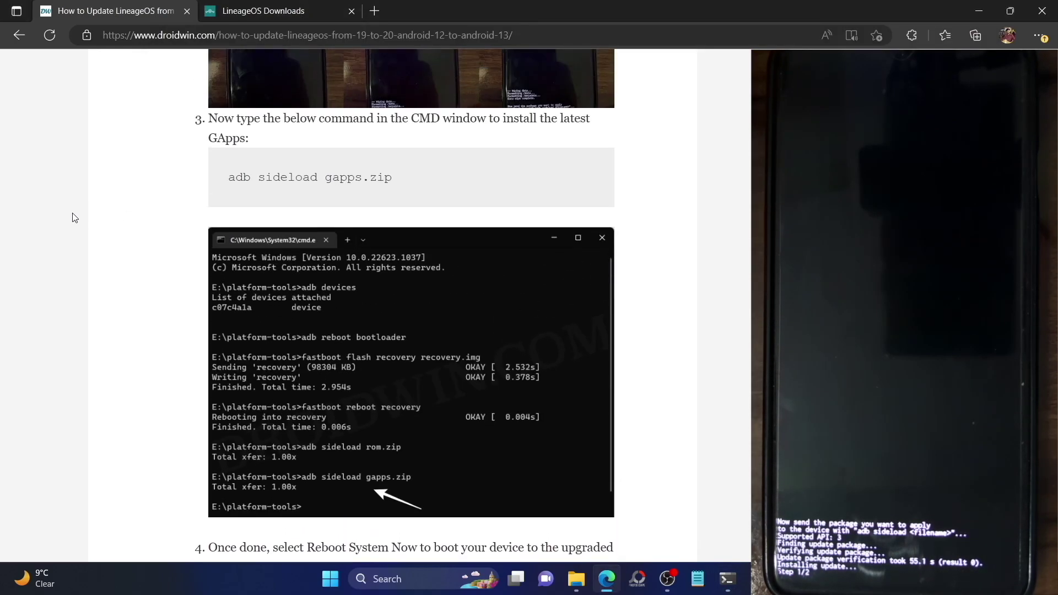
pyautogui.scroll(15, 75, 226)
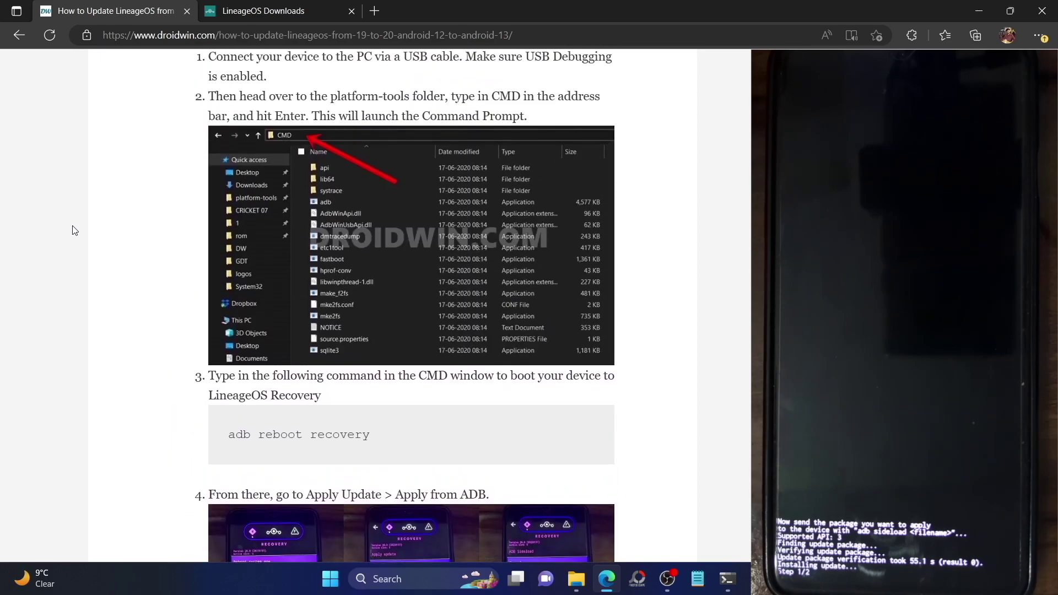
pyautogui.scroll(4, 75, 231)
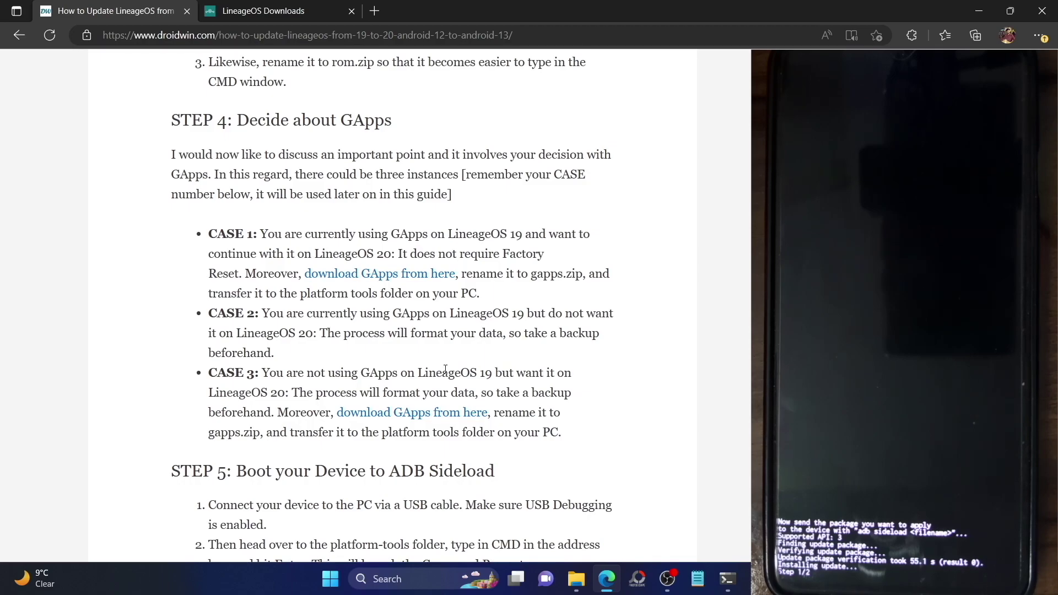
# Compare CASE 1, CASE 2 and CASE 3 in STEP 4 for the GApps and data format requirements.
pyautogui.doubleClick(263, 390)
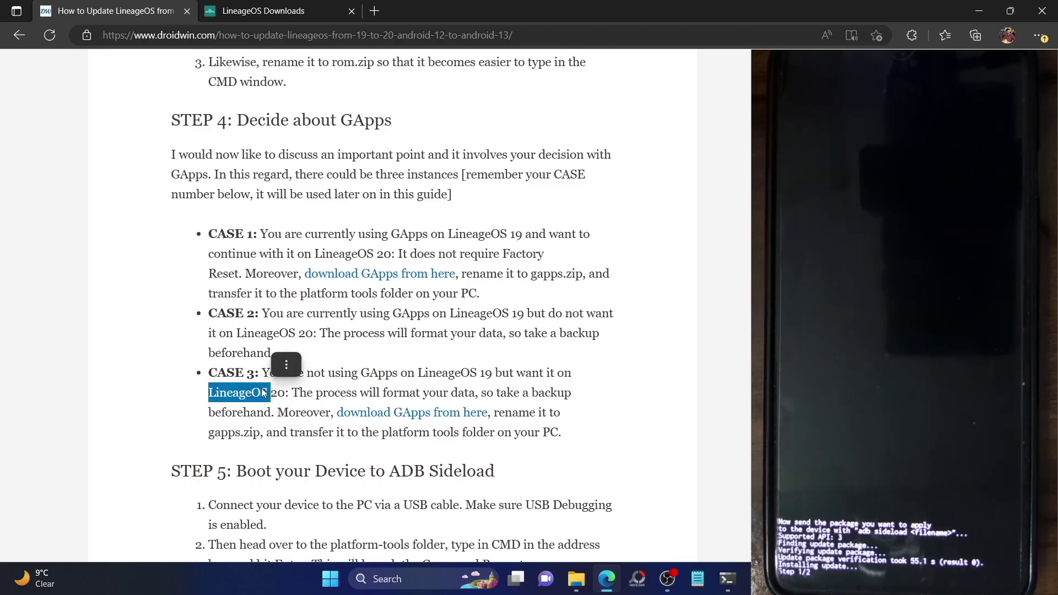
pyautogui.click(446, 367)
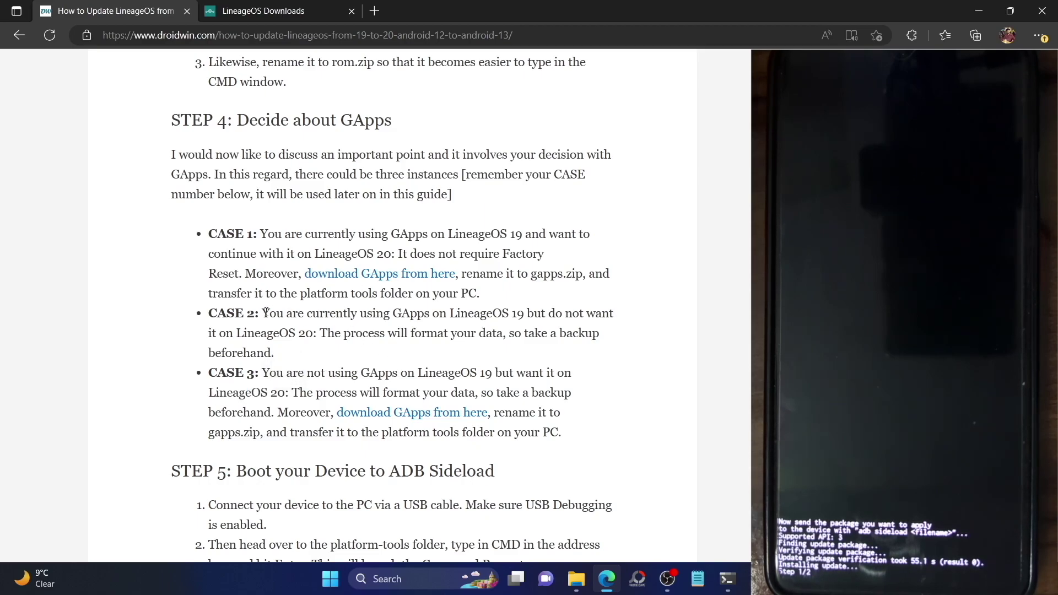
pyautogui.doubleClick(226, 231)
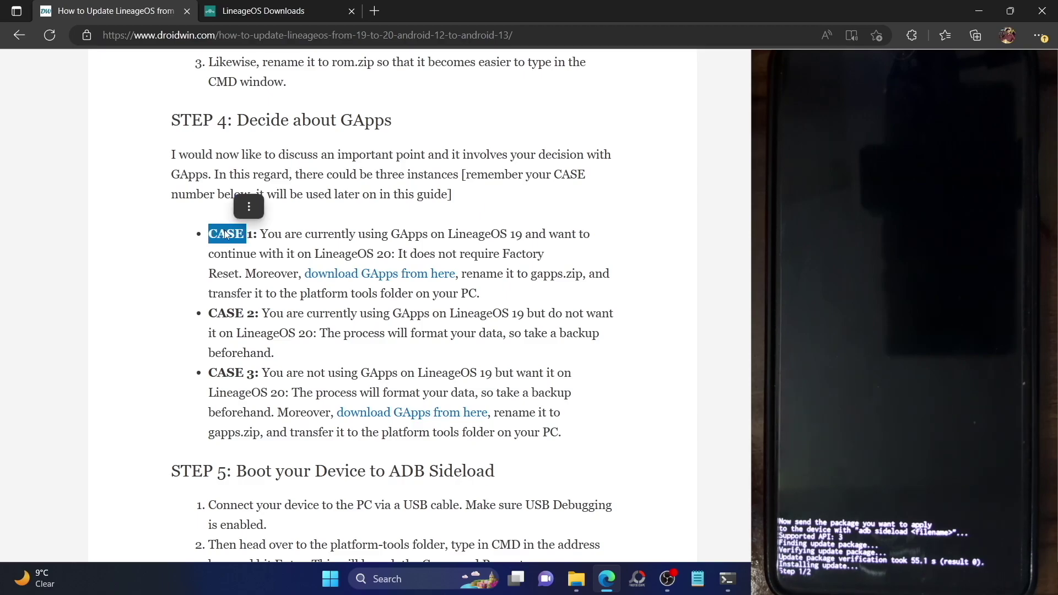
pyautogui.click(245, 372)
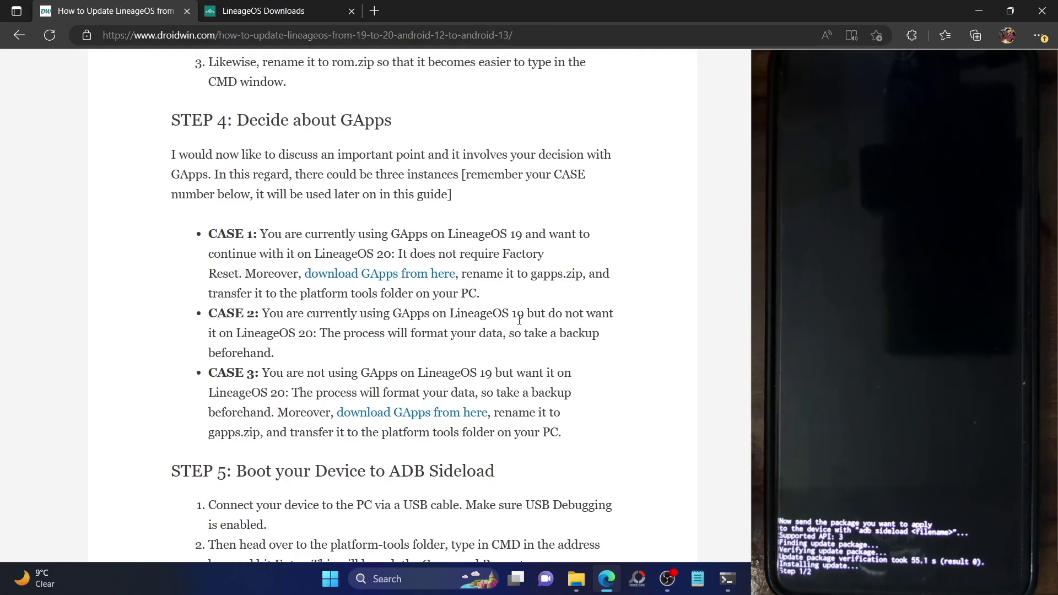
pyautogui.scroll(-3, 521, 326)
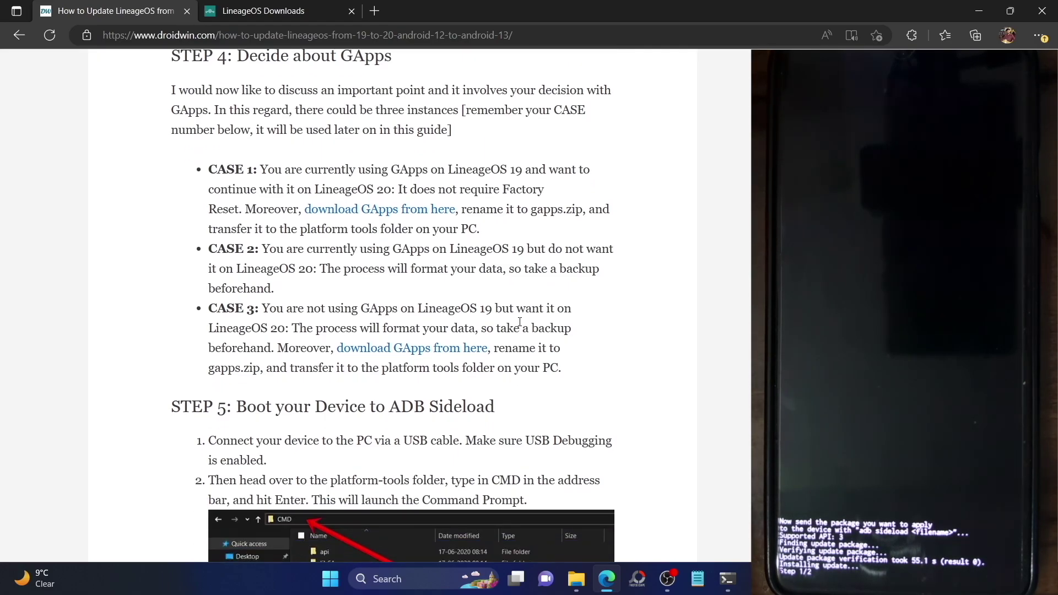
pyautogui.scroll(2, 520, 322)
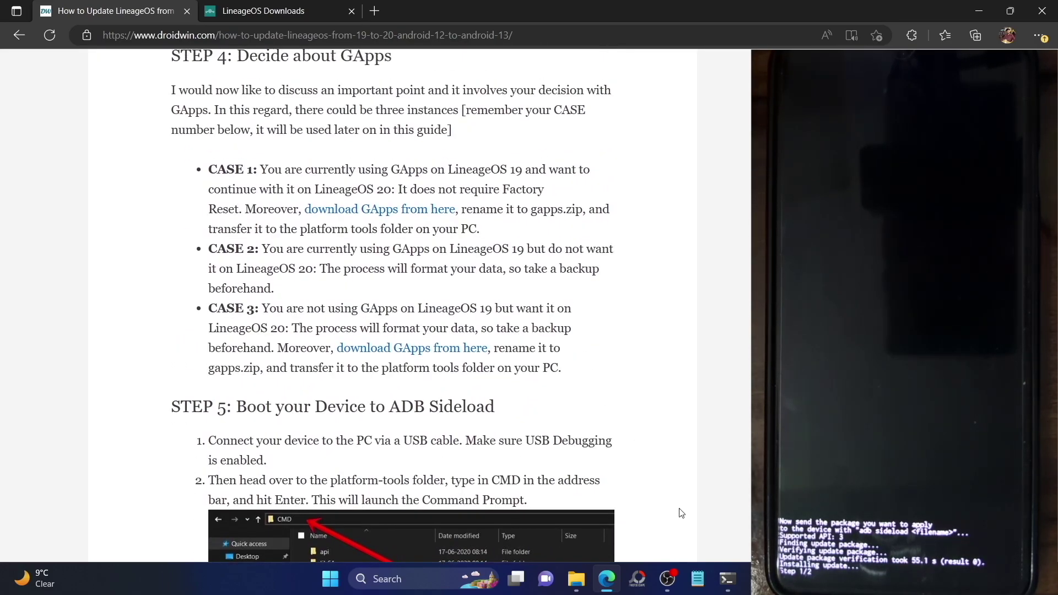
pyautogui.click(687, 551)
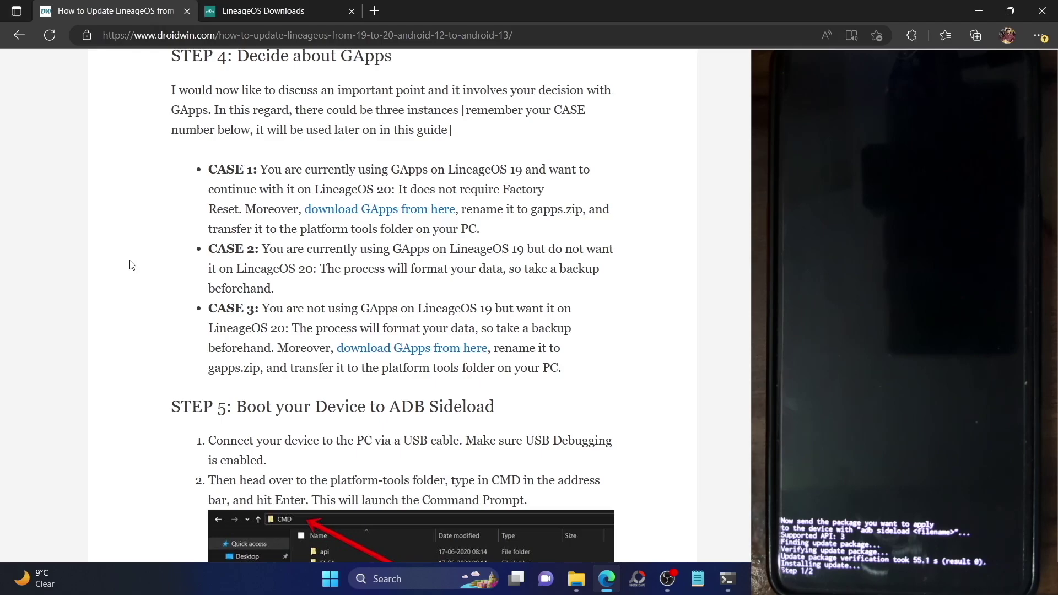
pyautogui.scroll(-2, 132, 266)
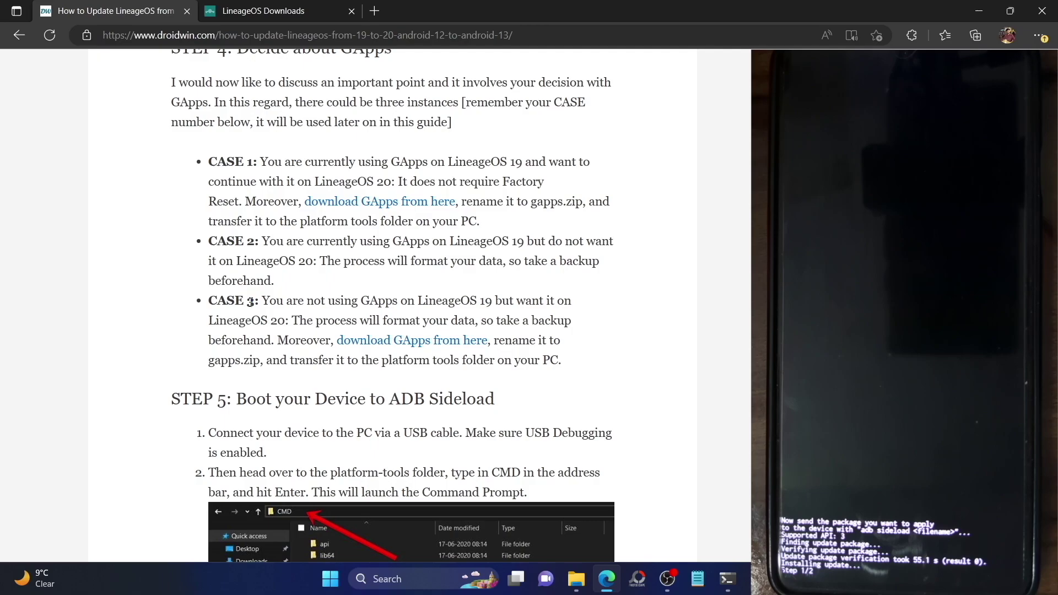
pyautogui.doubleClick(263, 319)
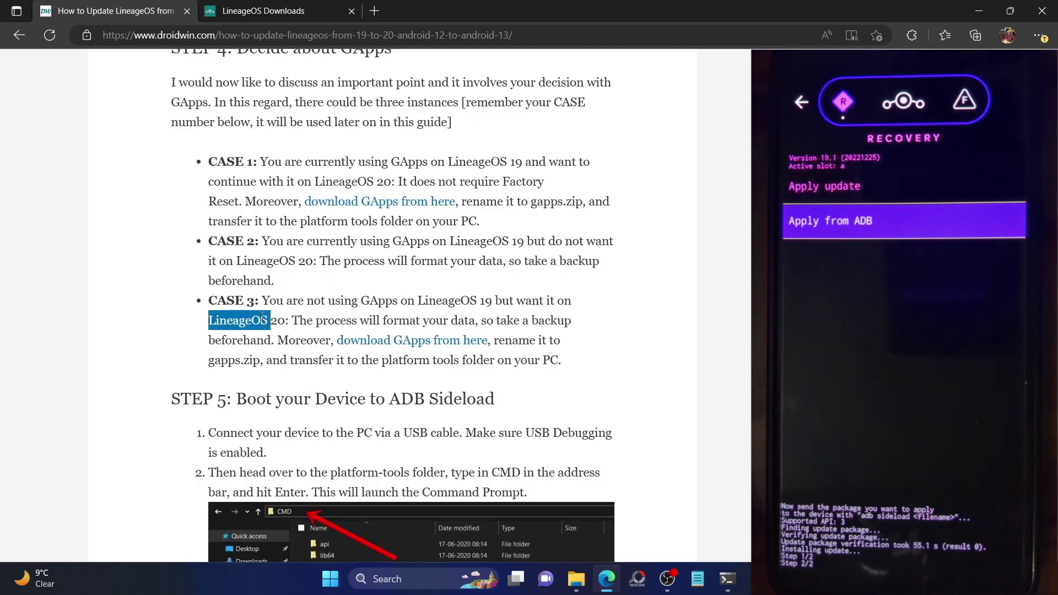
# Go to STEP 6 of the guide, and check the rom.zip sideload output in the Command Prompt.
pyautogui.scroll(-10, 263, 318)
pyautogui.scroll(-6, 262, 317)
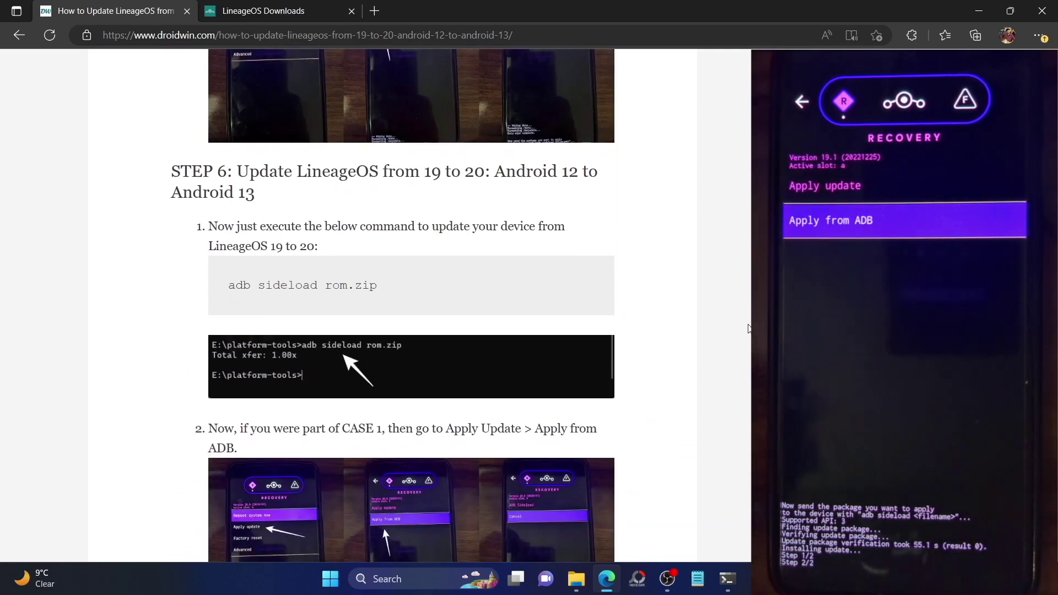
pyautogui.scroll(-1, 748, 328)
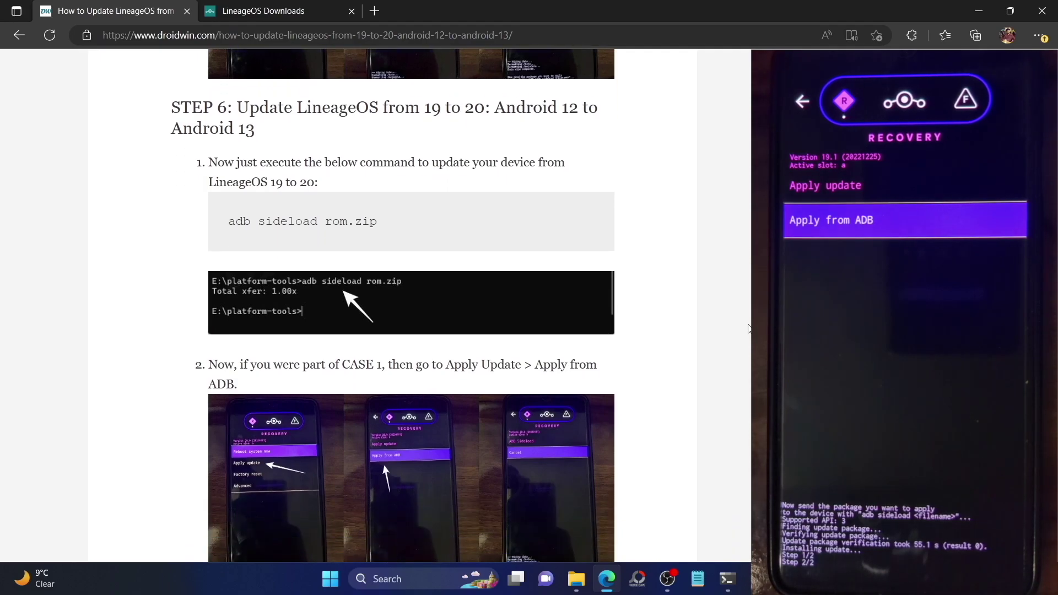
pyautogui.click(727, 579)
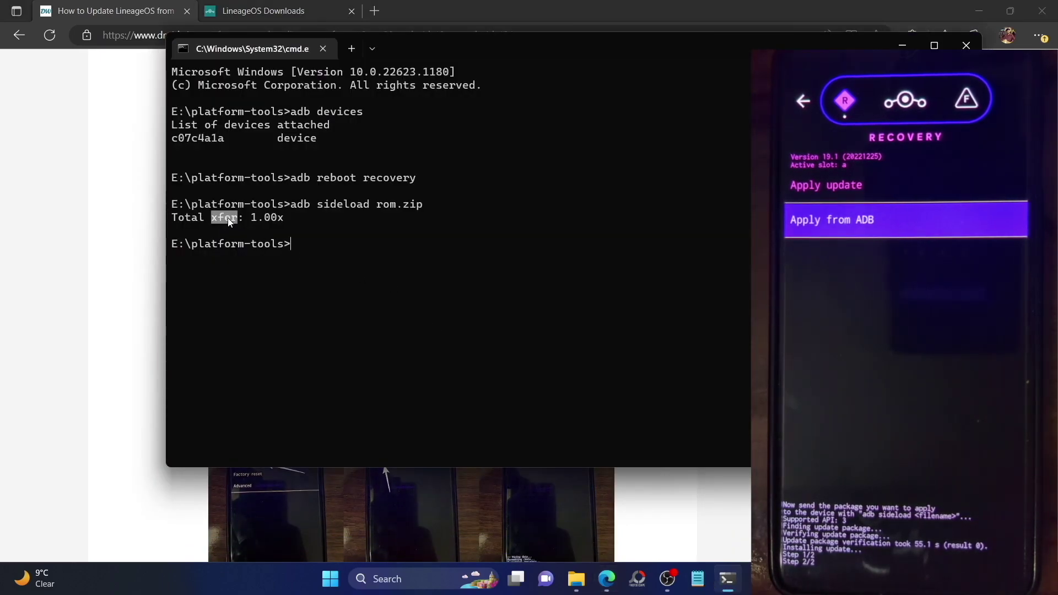
# Return to the browser guide and review STEP 6's GApps instructions together with the CASE 1 conditions in STEP 4.
pyautogui.click(98, 247)
pyautogui.scroll(-1, 98, 248)
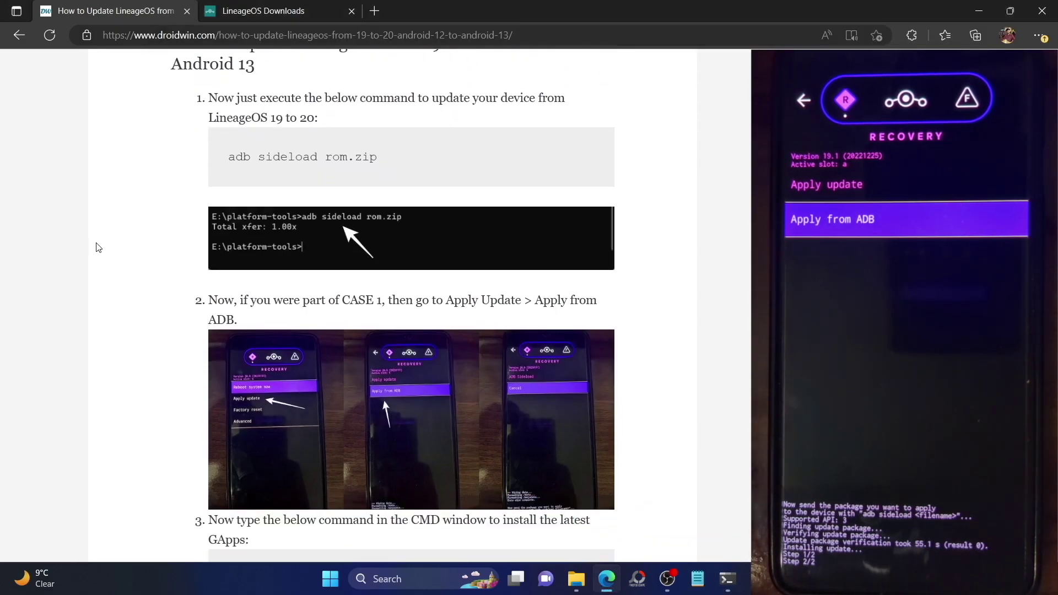
pyautogui.scroll(-1, 98, 247)
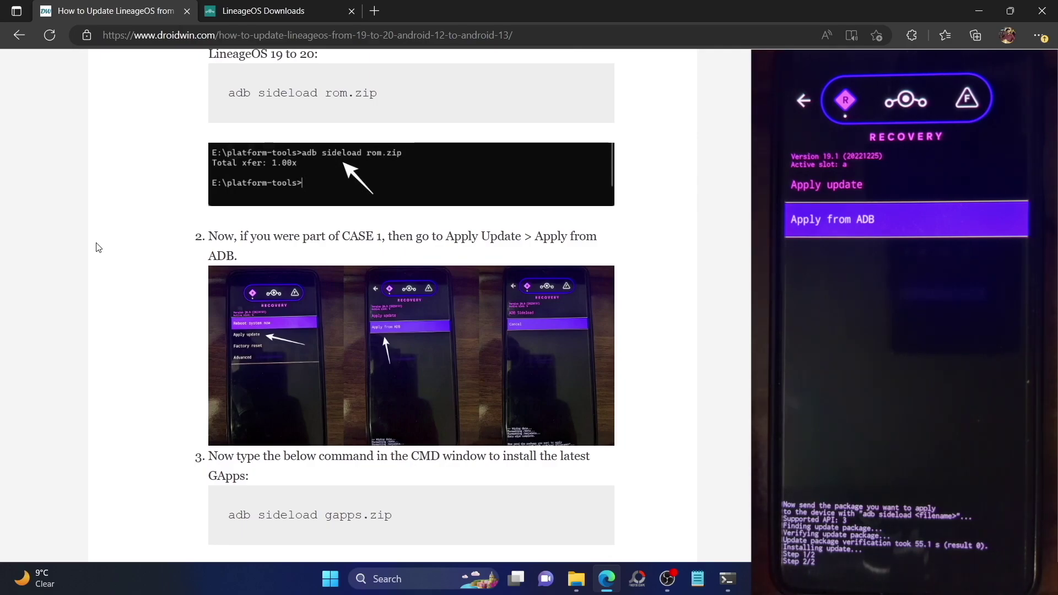
pyautogui.scroll(20, 98, 248)
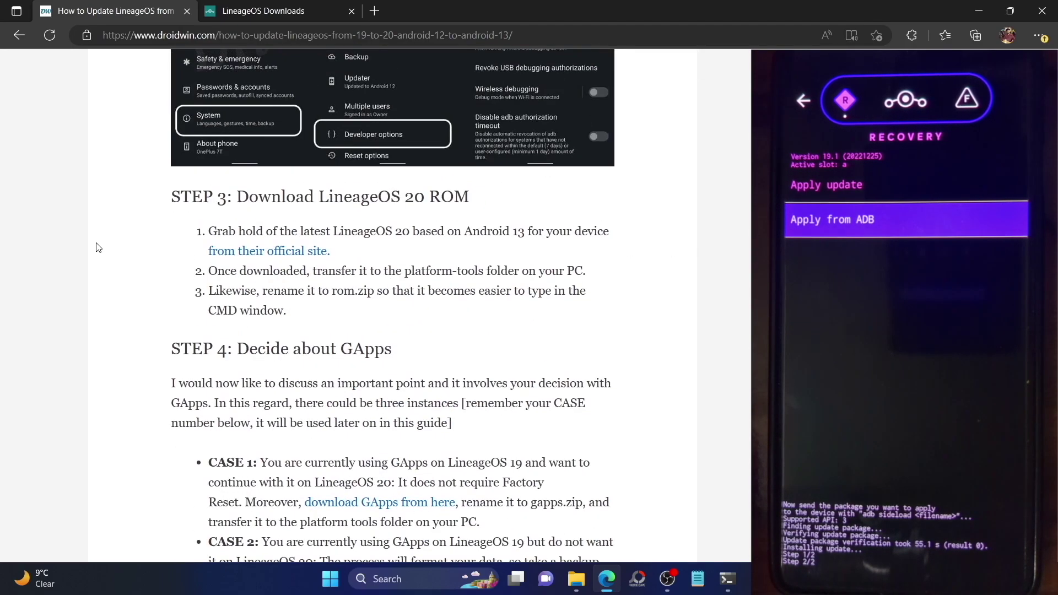
pyautogui.scroll(-2, 98, 247)
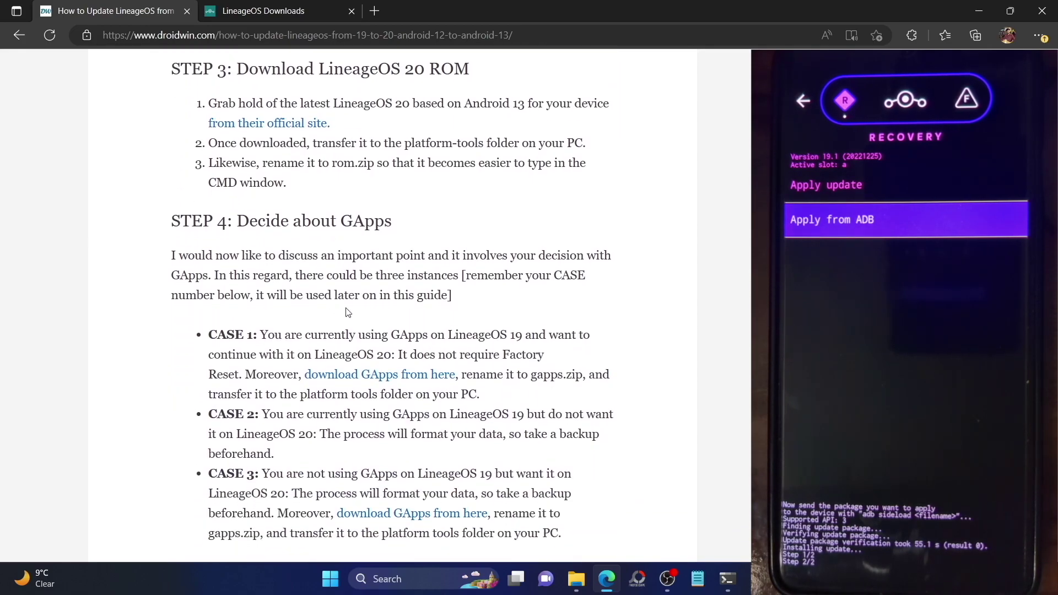
pyautogui.doubleClick(448, 335)
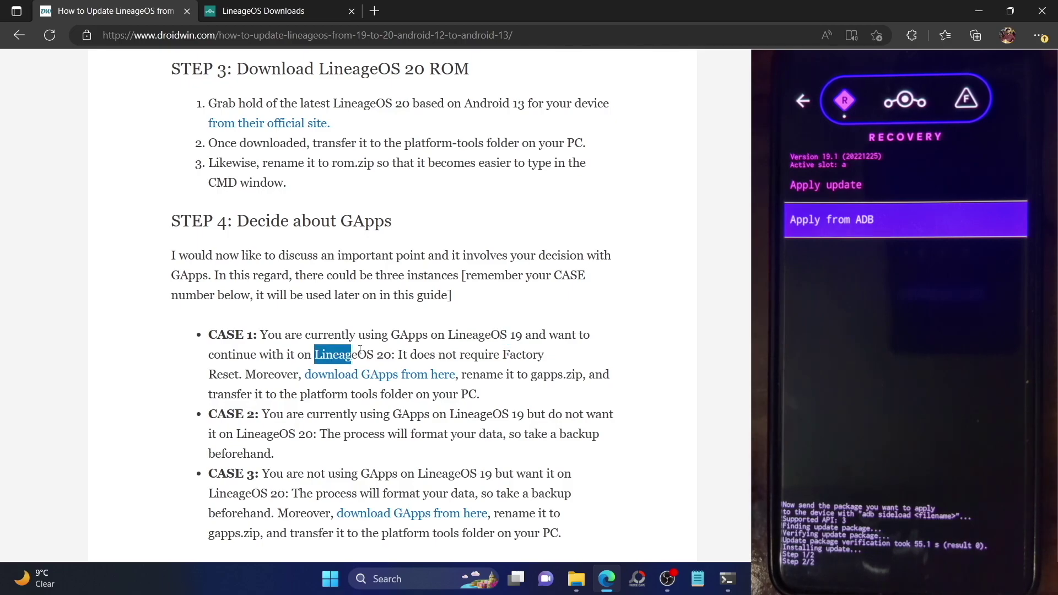
pyautogui.click(484, 351)
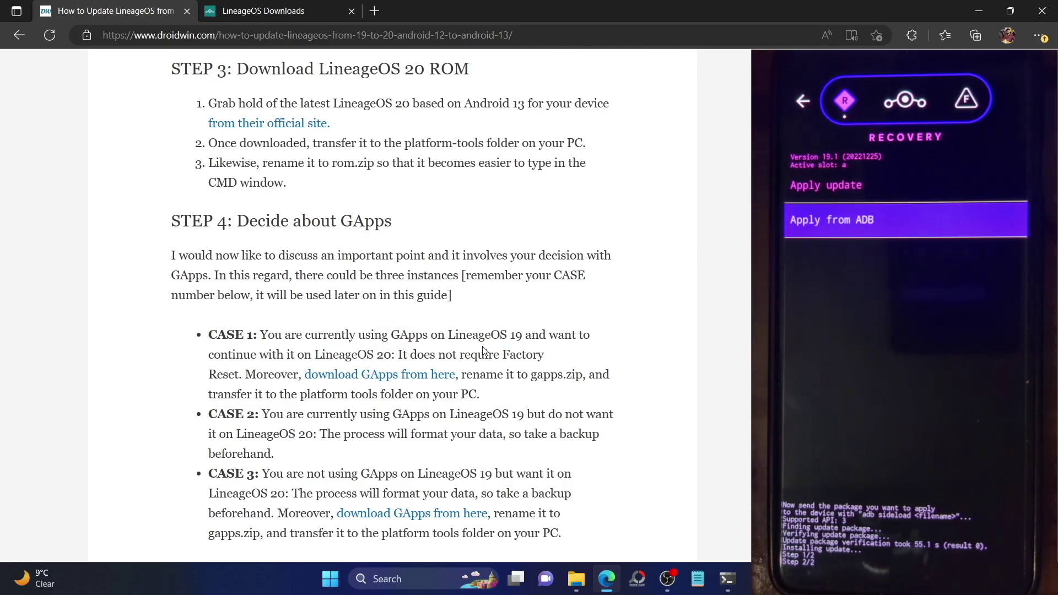
pyautogui.scroll(-1, 484, 350)
pyautogui.scroll(-12, 483, 346)
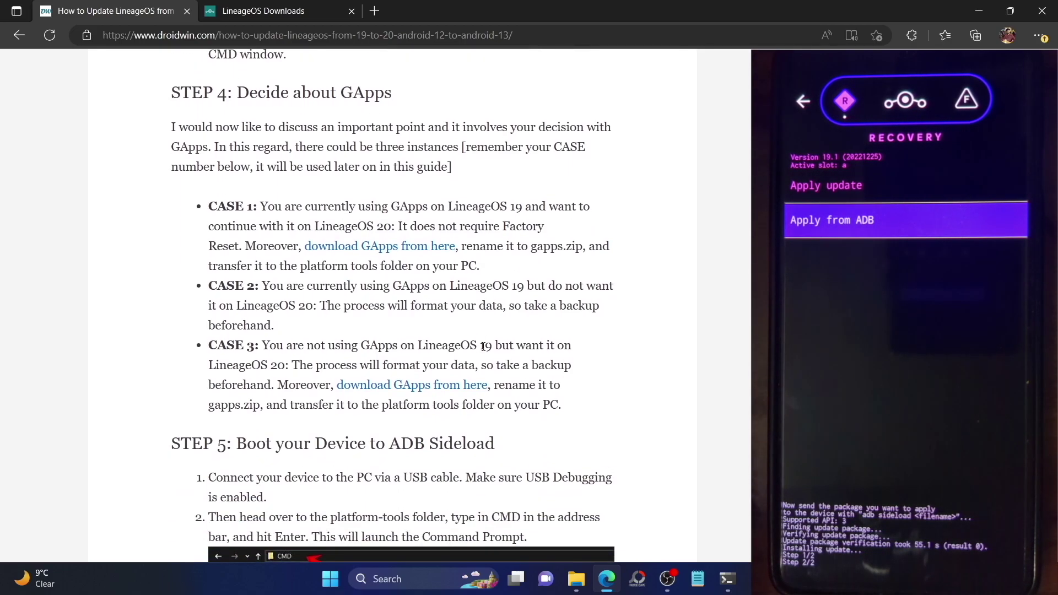
pyautogui.scroll(-5, 484, 350)
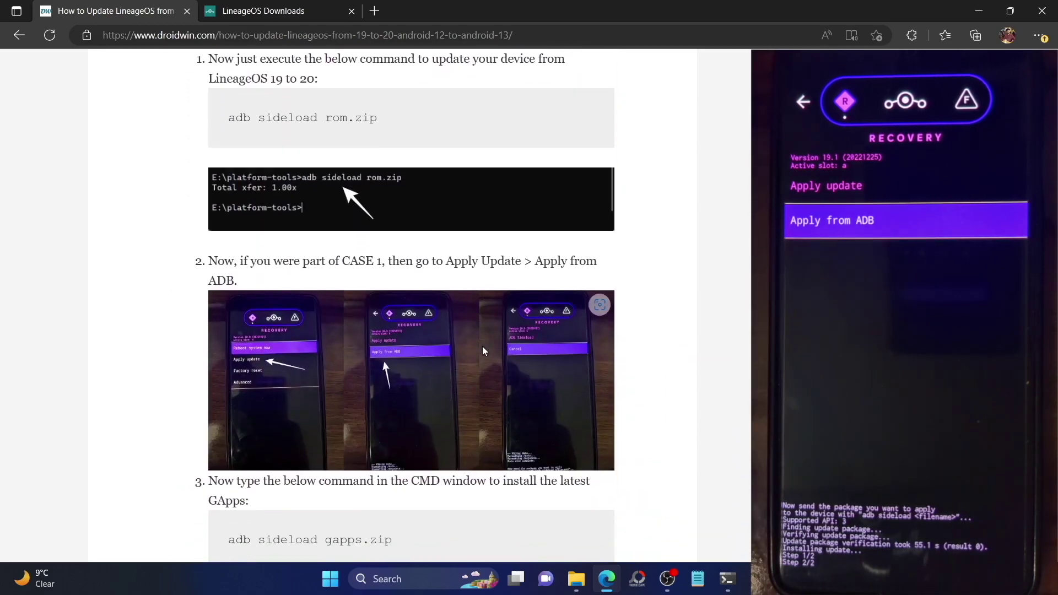
# Check the platform-tools folder for the gapps package, and enter adb sideload gapps.zip in the Command Prompt but clear it without running it.
pyautogui.click(577, 578)
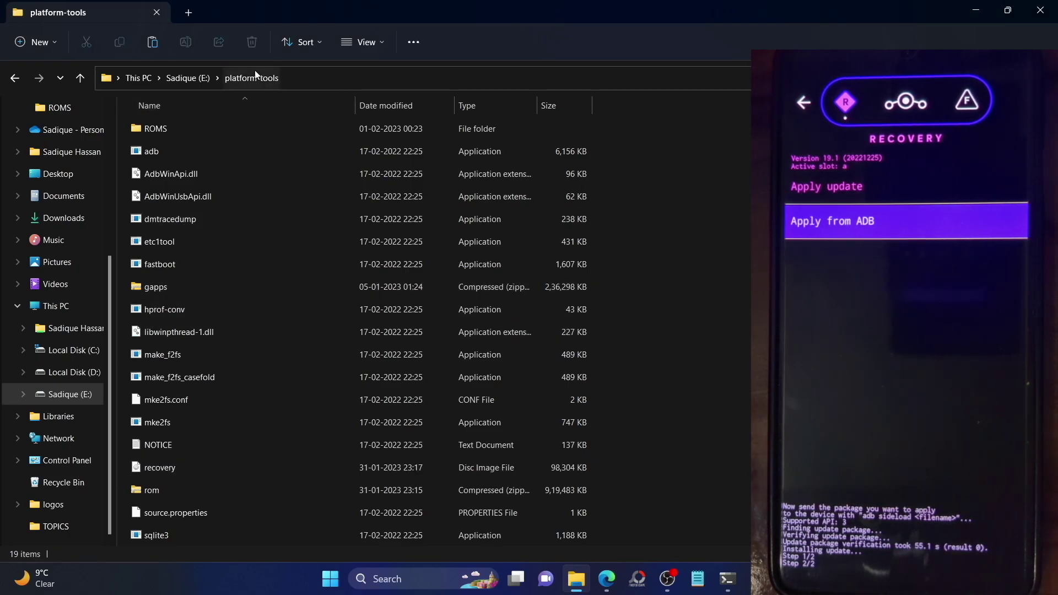
pyautogui.click(726, 564)
pyautogui.write('adb sidelosd')
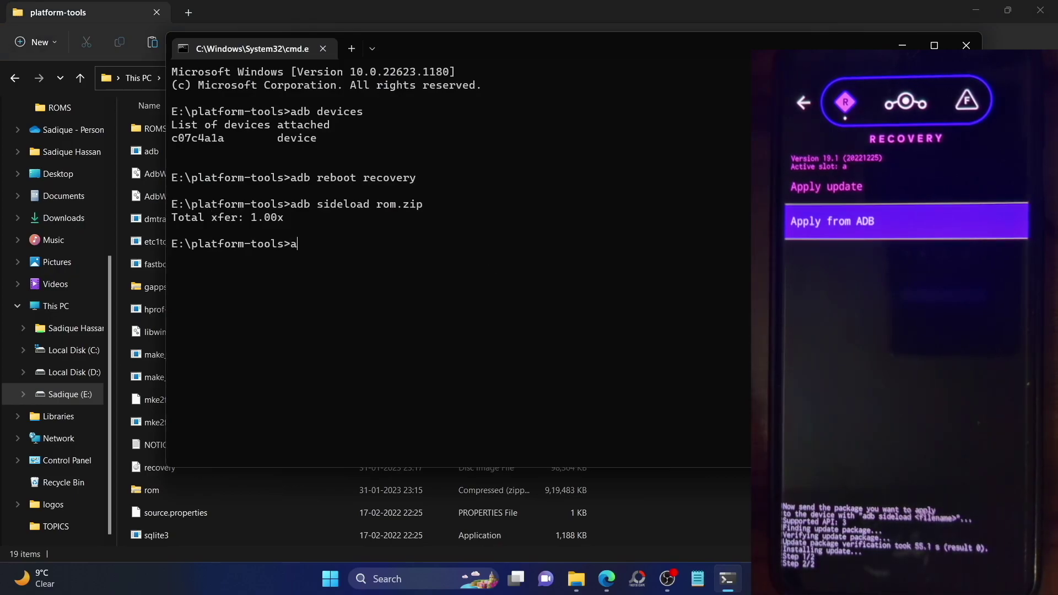
pyautogui.press('BackSpace')
pyautogui.press('BackSpace')
pyautogui.write('ad gapps.zip')
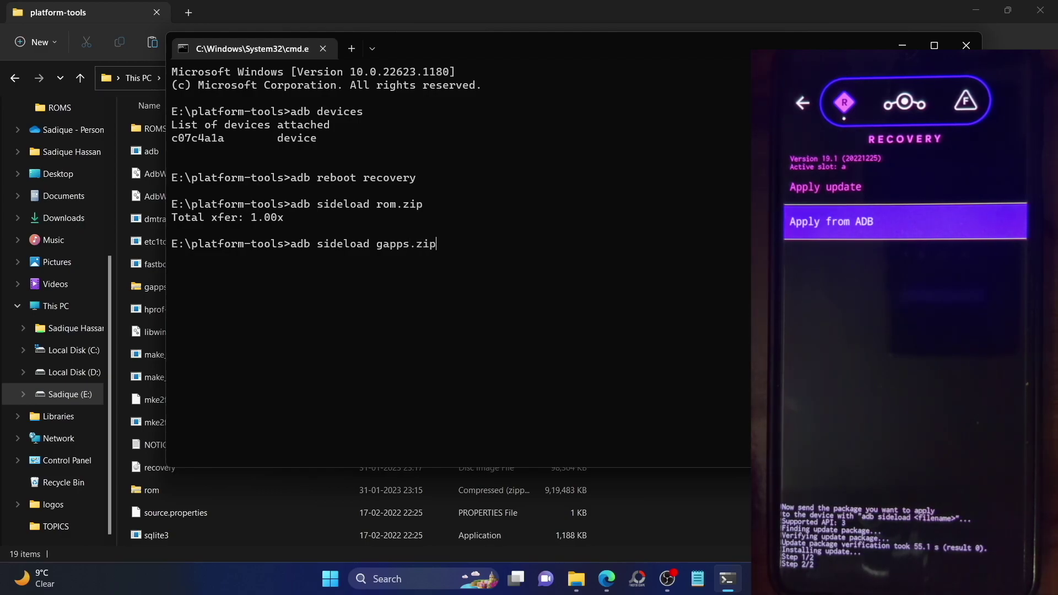
pyautogui.press('BackSpace')
pyautogui.press('BackSpace')
pyautogui.press('BackSpace')
pyautogui.press('BackSpace')
pyautogui.press('BackSpace')
pyautogui.press('BackSpace')
pyautogui.press('BackSpace')
pyautogui.press('BackSpace')
pyautogui.press('BackSpace')
pyautogui.press('BackSpace')
pyautogui.press('BackSpace')
pyautogui.press('BackSpace')
pyautogui.press('BackSpace')
pyautogui.press('BackSpace')
pyautogui.press('BackSpace')
pyautogui.press('BackSpace')
pyautogui.press('BackSpace')
pyautogui.press('BackSpace')
pyautogui.press('BackSpace')
pyautogui.press('BackSpace')
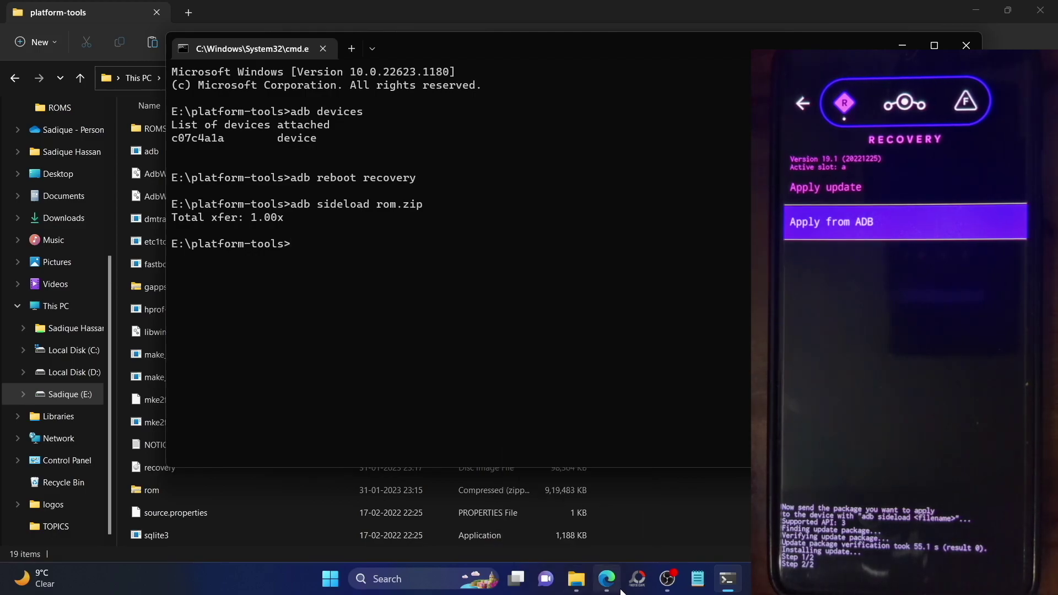
# Switch back to the browser guide and read from the GApps sideload command to the Reboot System Now instruction.
pyautogui.click(607, 579)
pyautogui.scroll(-3, 613, 408)
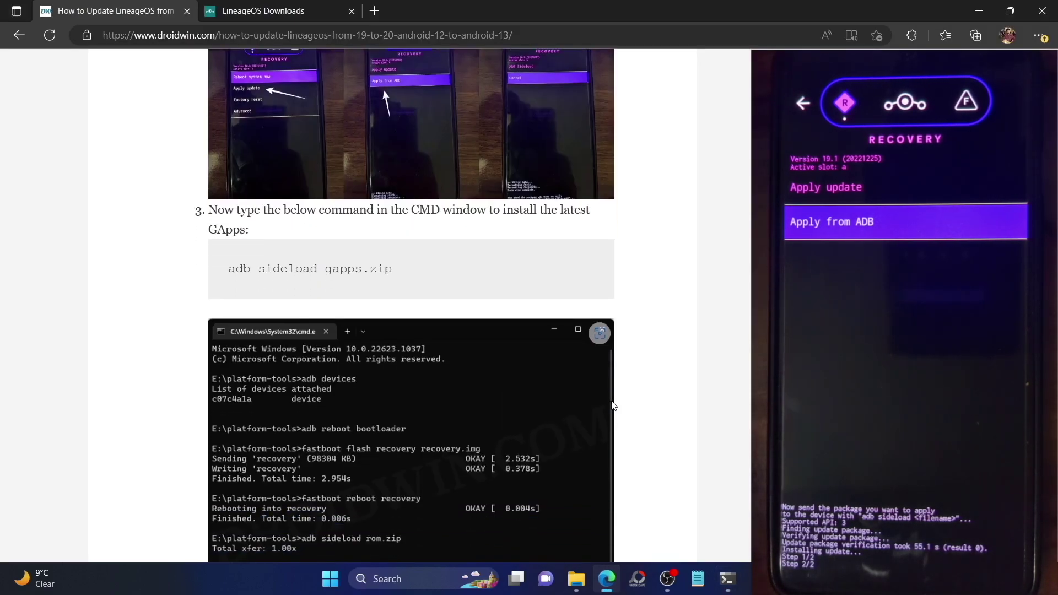
pyautogui.scroll(-8, 614, 406)
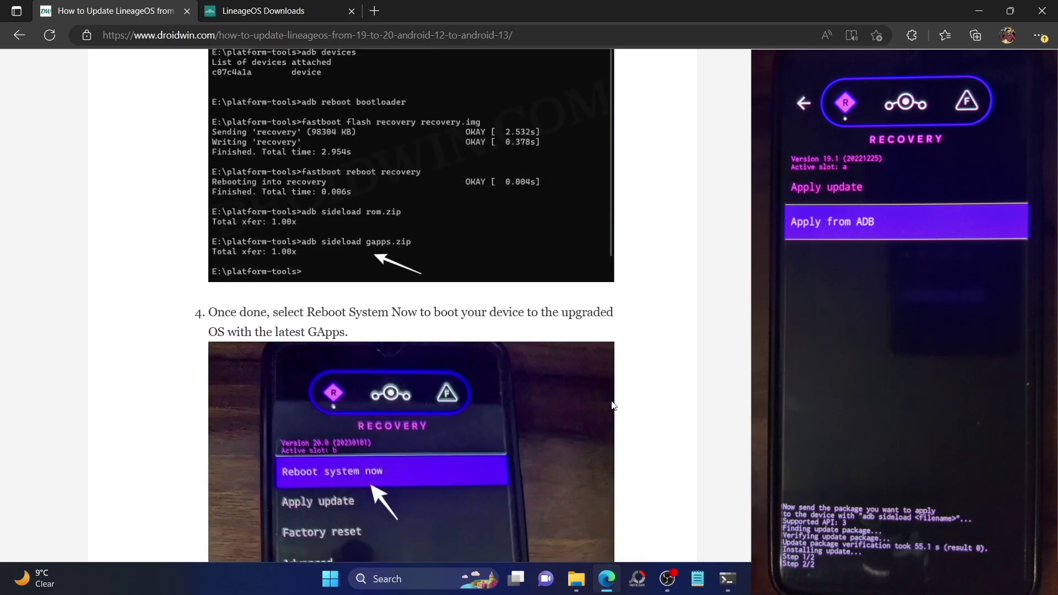
# Read the guide from STEP 6's Reboot System Now instruction through STEP 7's reboot to recovery, Format Data and data wipe instructions.
pyautogui.scroll(-5, 360, 359)
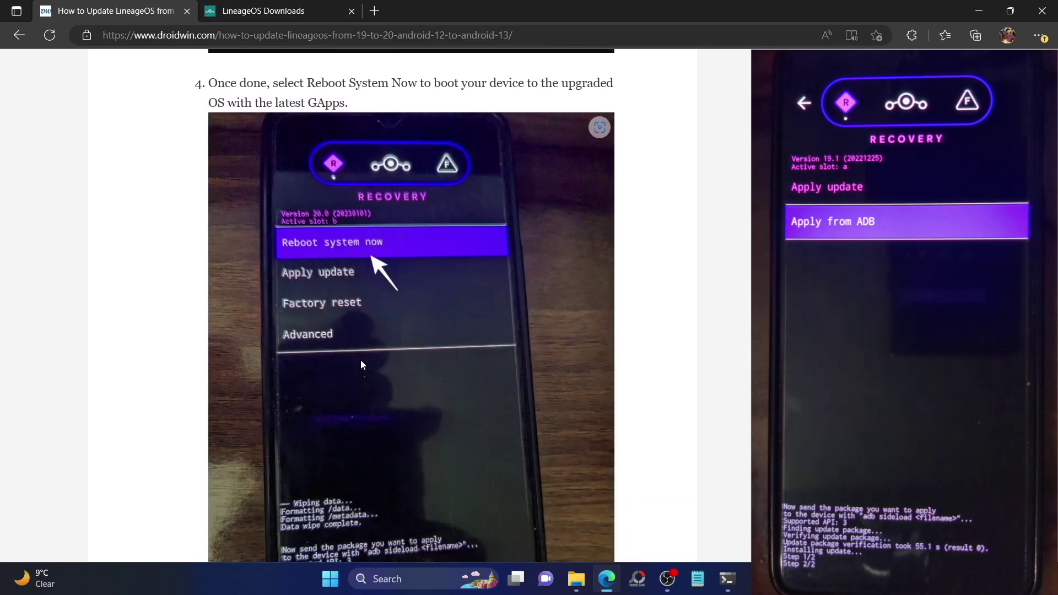
pyautogui.scroll(-7, 360, 359)
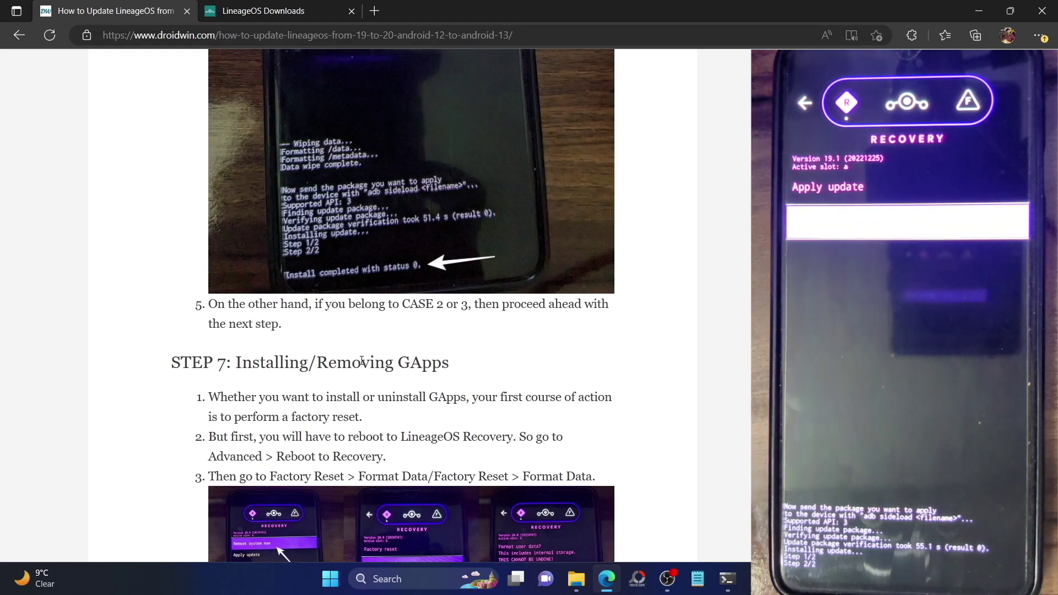
pyautogui.scroll(-1, 361, 361)
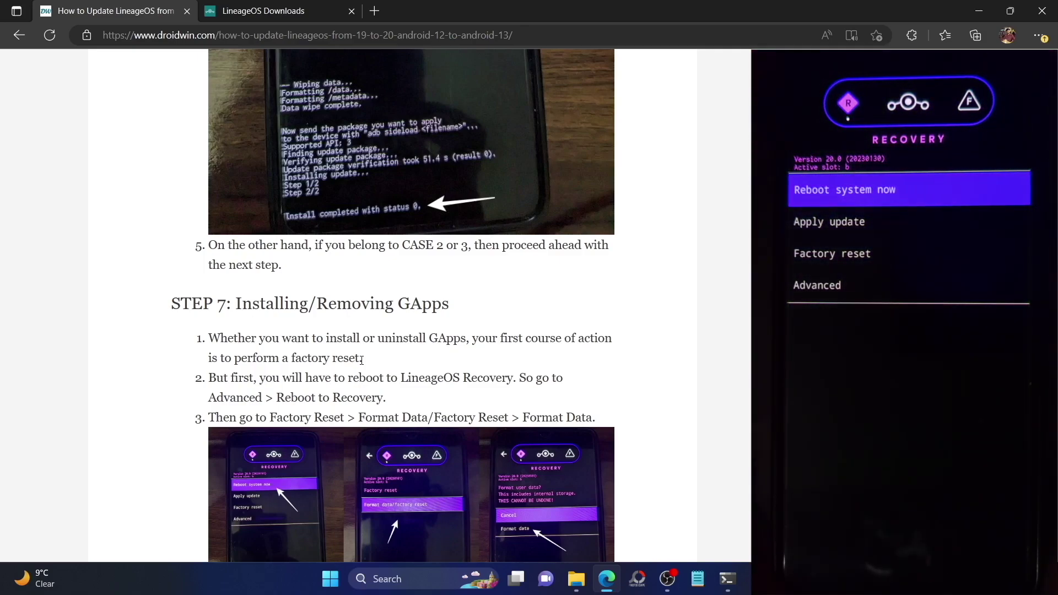
pyautogui.scroll(-1, 361, 360)
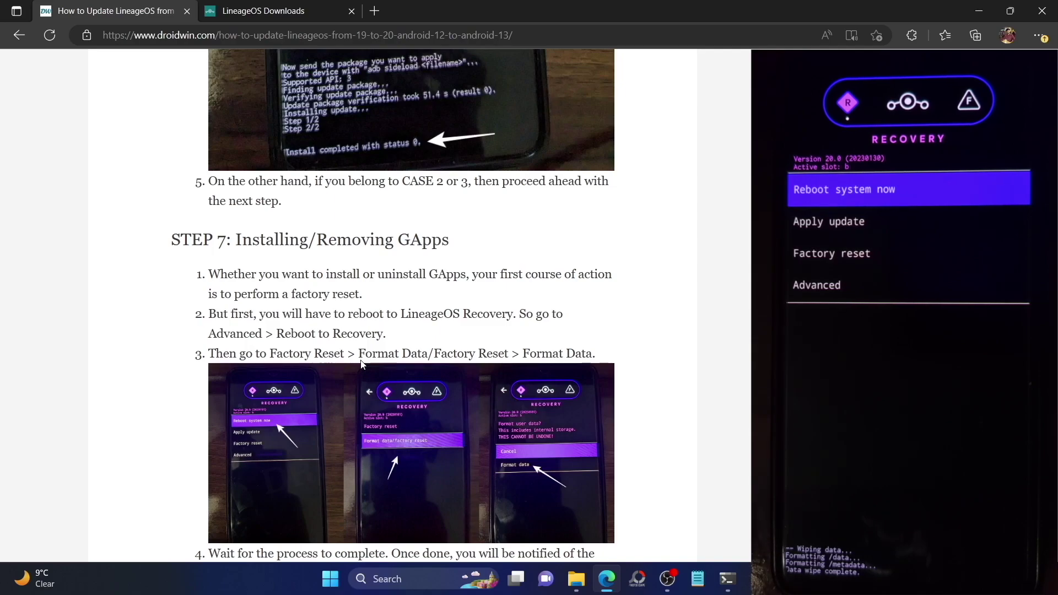
pyautogui.scroll(-1, 362, 364)
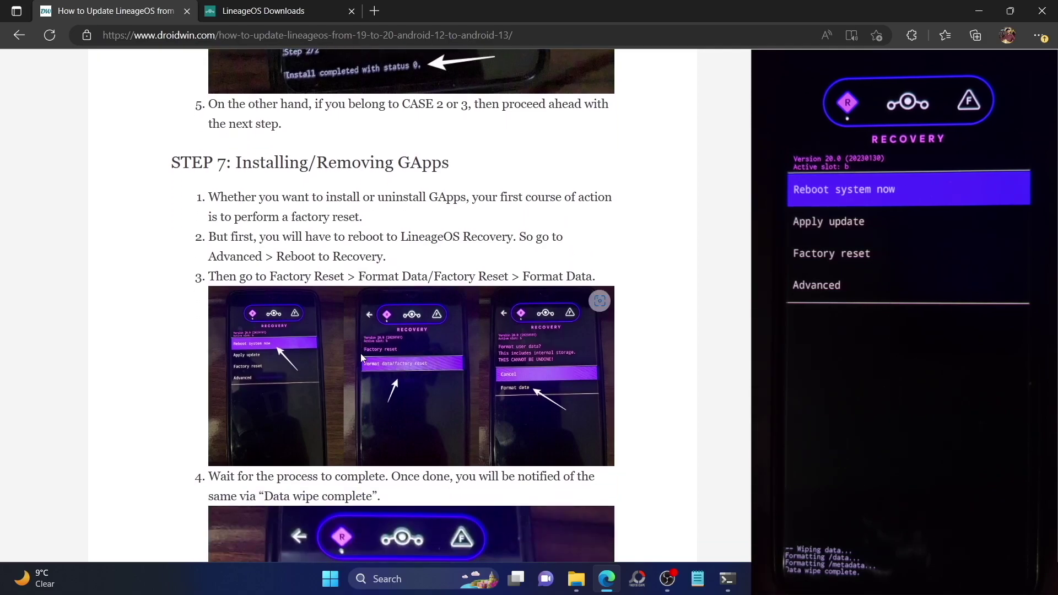
pyautogui.scroll(-6, 361, 357)
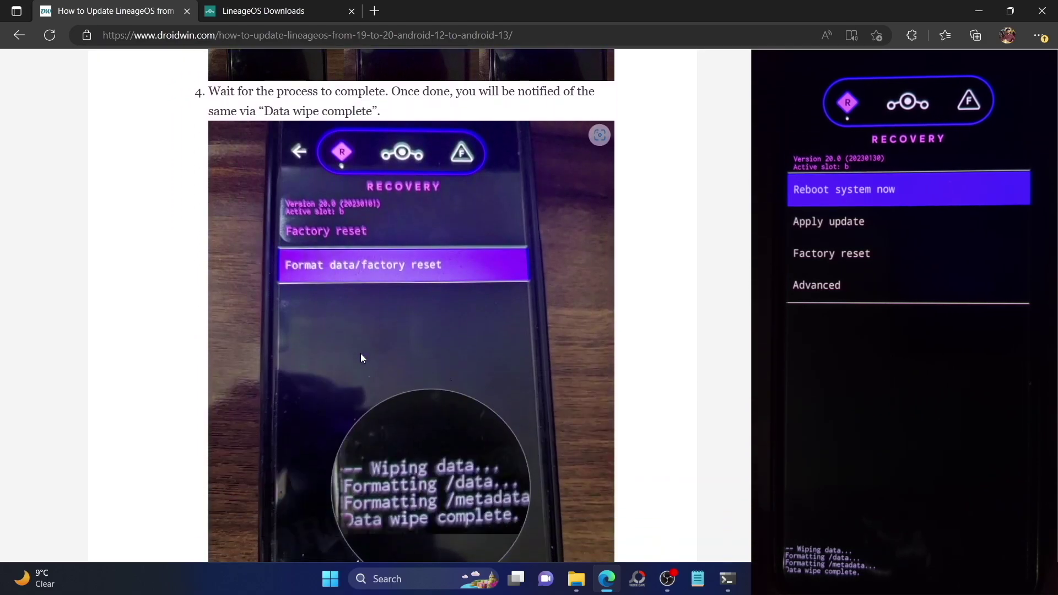
pyautogui.scroll(-5, 362, 358)
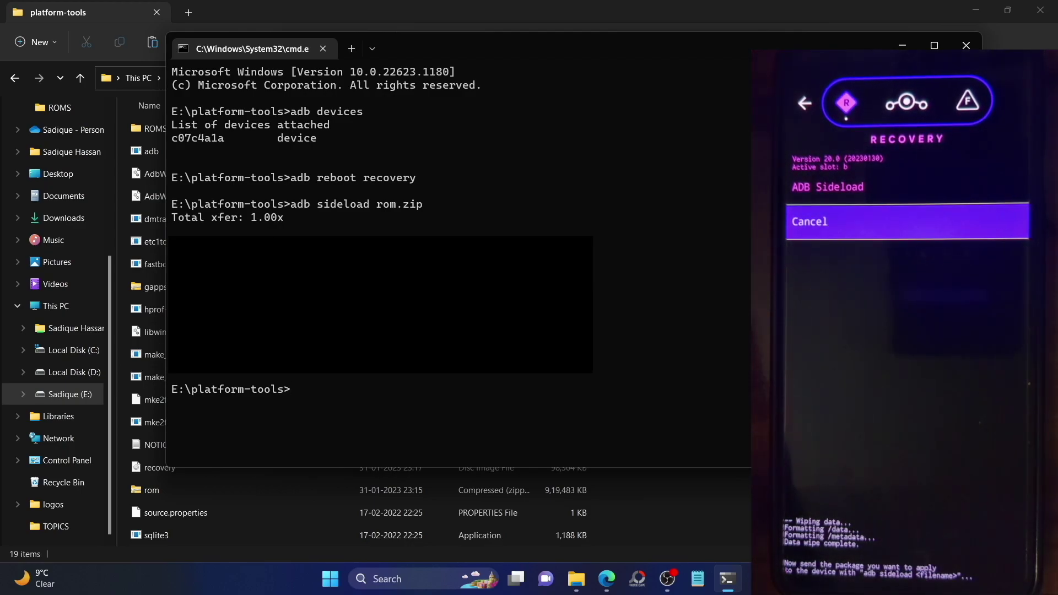
# Run adb sideload gapps.zip in the Command Prompt, and minimize the window after the transfer.
pyautogui.write('adb sid')
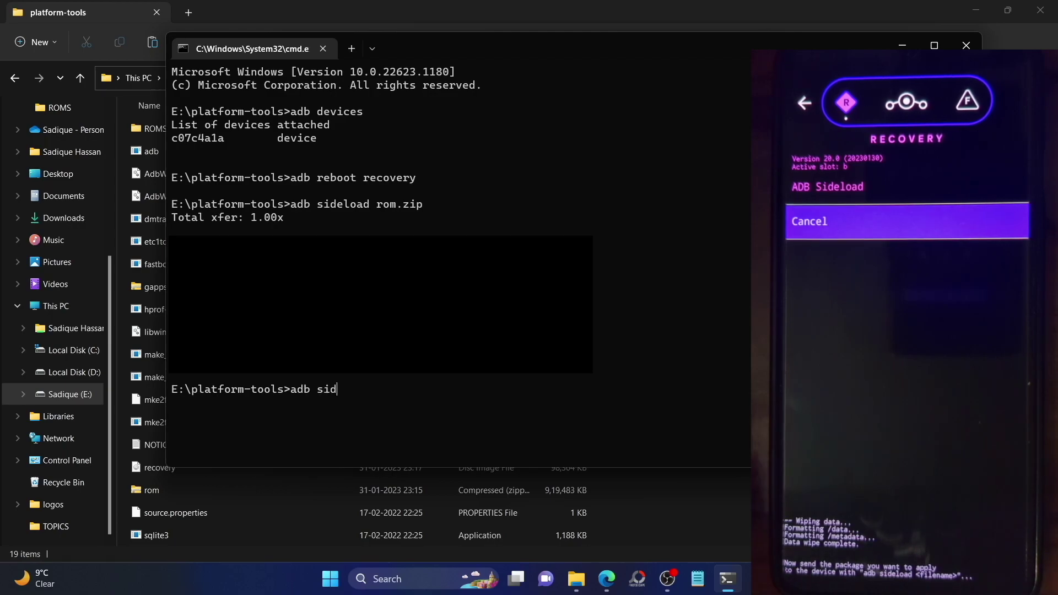
pyautogui.write('eload gapps.zip')
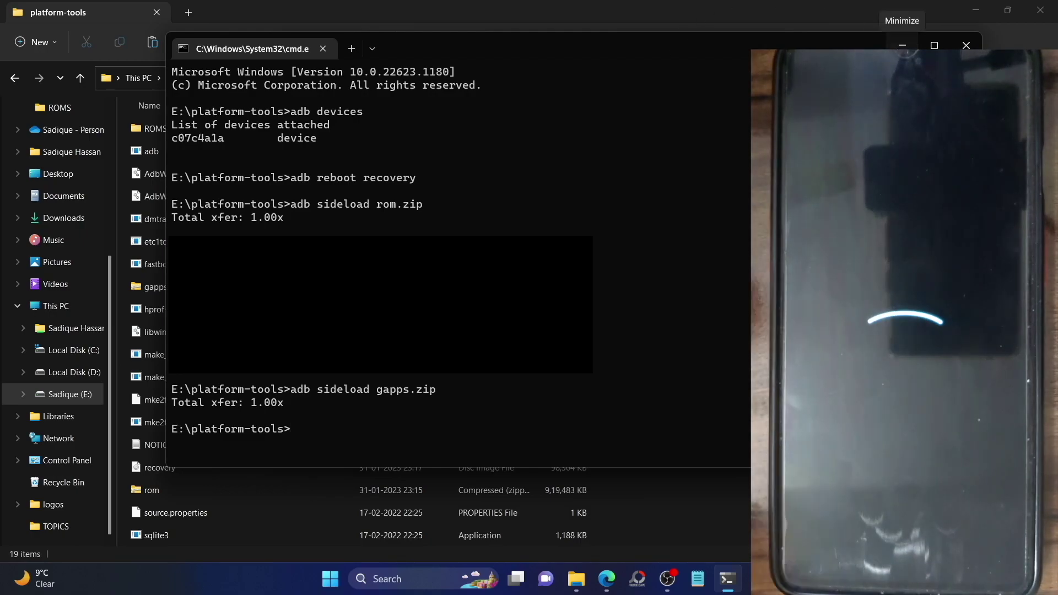
pyautogui.click(903, 45)
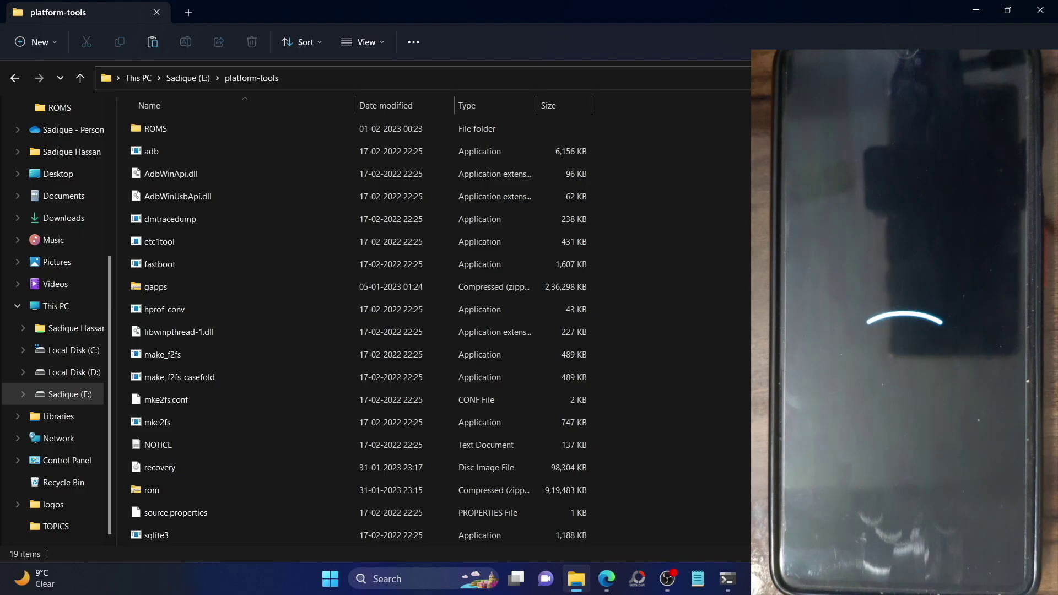
# Switch to the browser guide, go back to STEP 4 to review the three GApps cases, and switch to File Explorer.
pyautogui.click(608, 580)
pyautogui.scroll(8, 429, 376)
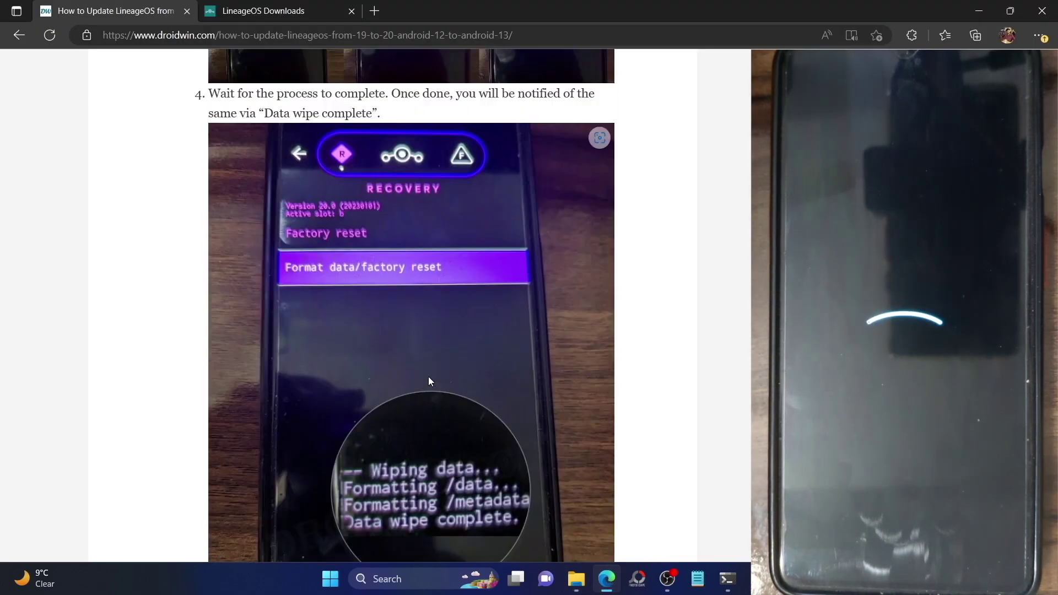
pyautogui.scroll(-15, 406, 303)
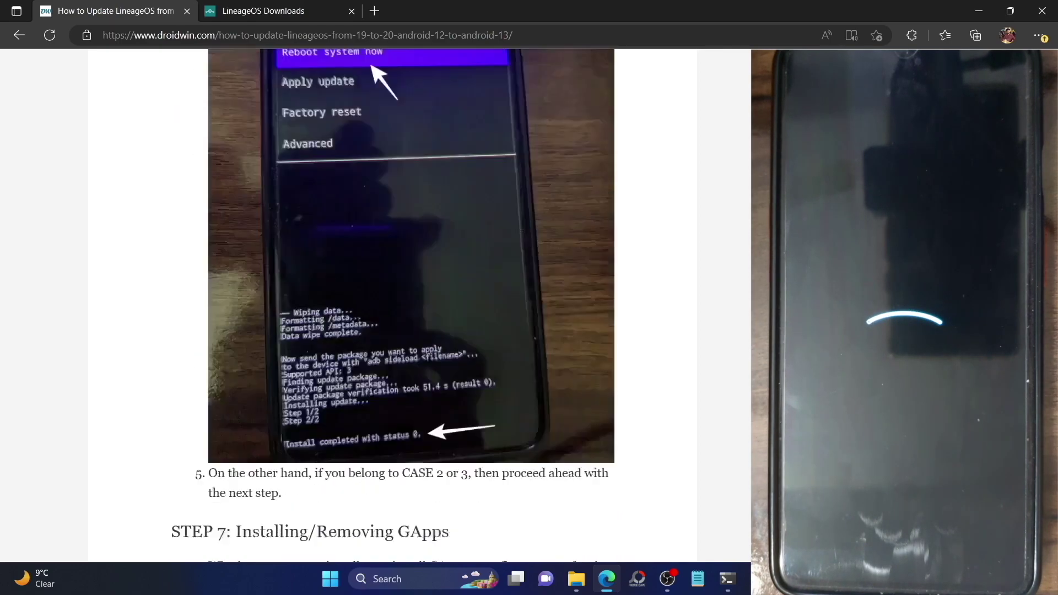
pyautogui.scroll(20, 406, 303)
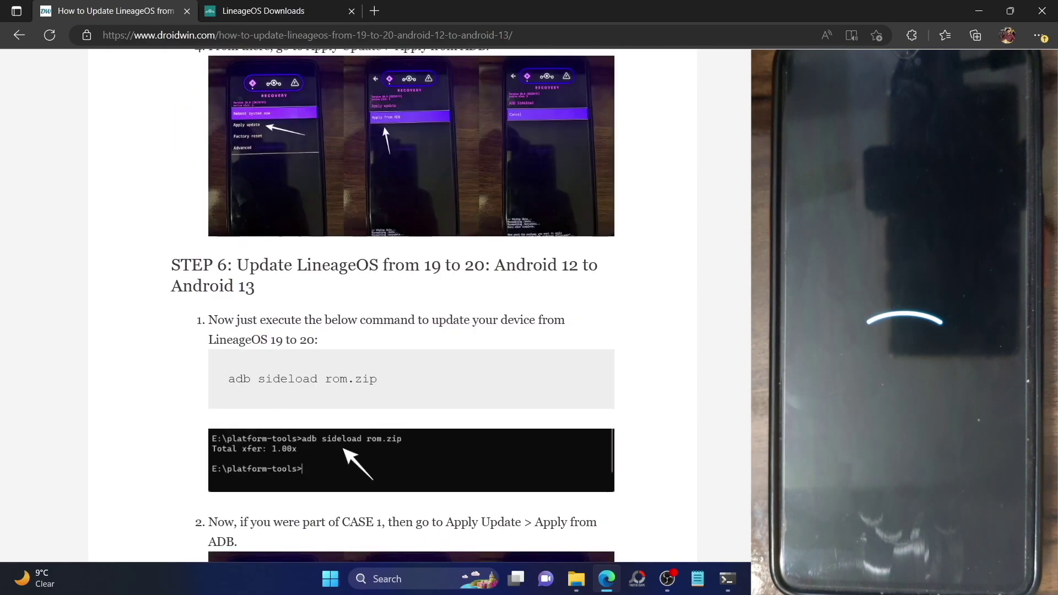
pyautogui.scroll(6, 407, 303)
pyautogui.click(536, 32)
pyautogui.click(659, 138)
pyautogui.scroll(3, 659, 137)
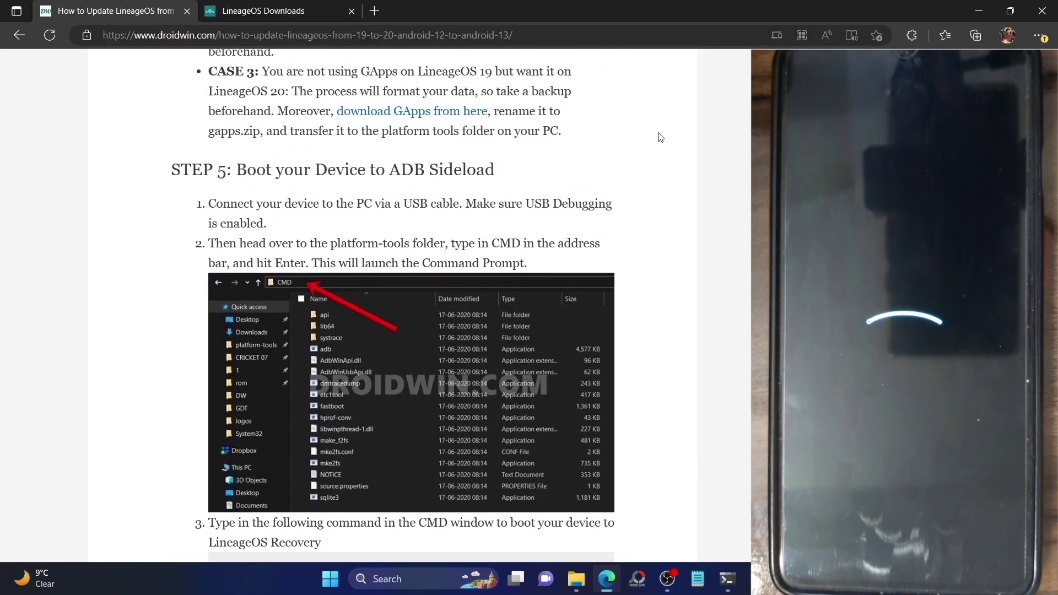
pyautogui.scroll(7, 406, 303)
pyautogui.scroll(-2, 407, 304)
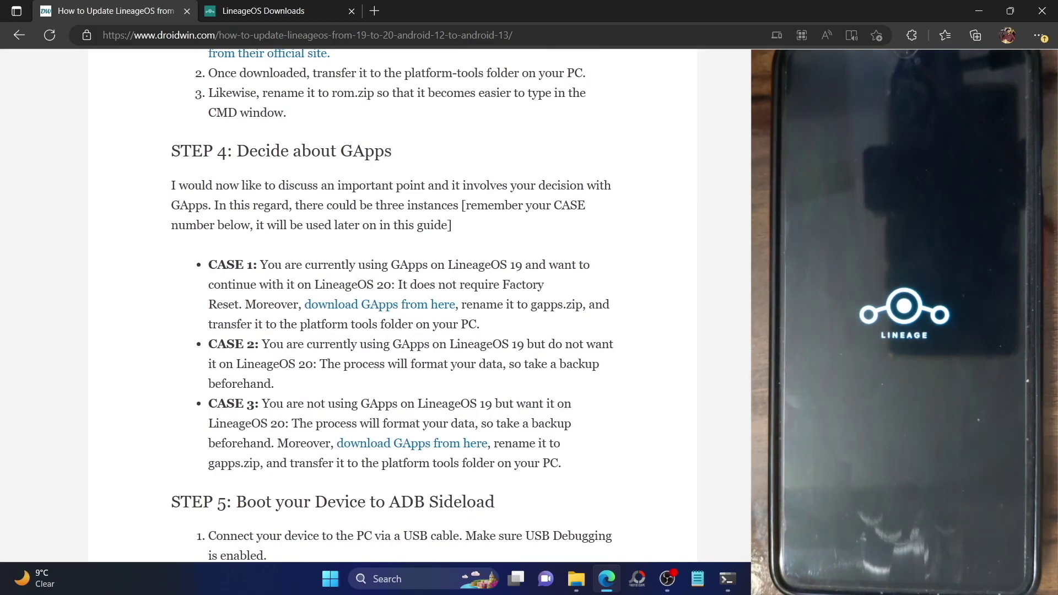
pyautogui.scroll(-4, 286, 338)
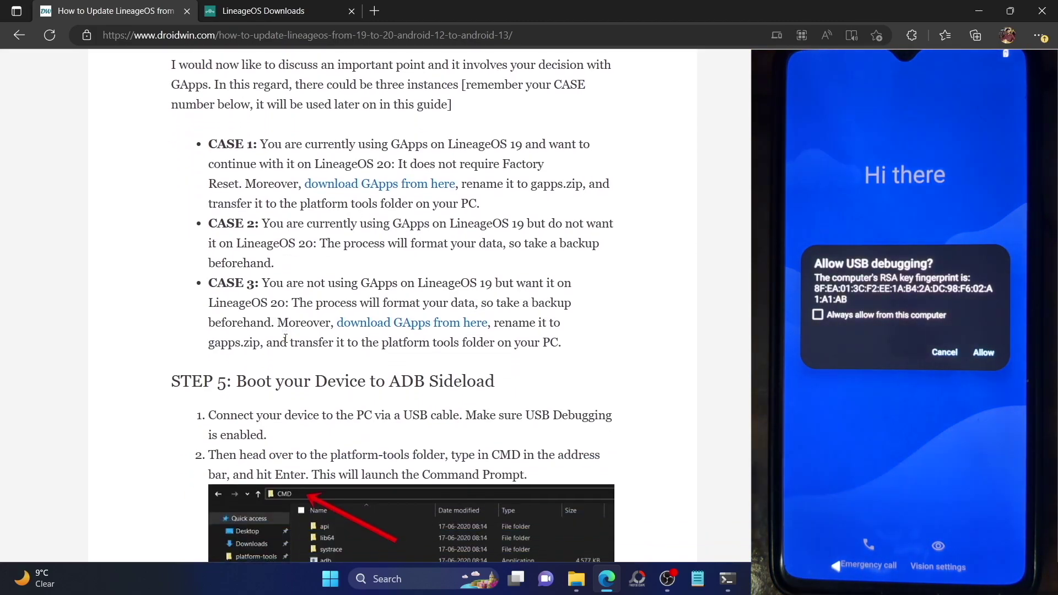
pyautogui.click(578, 587)
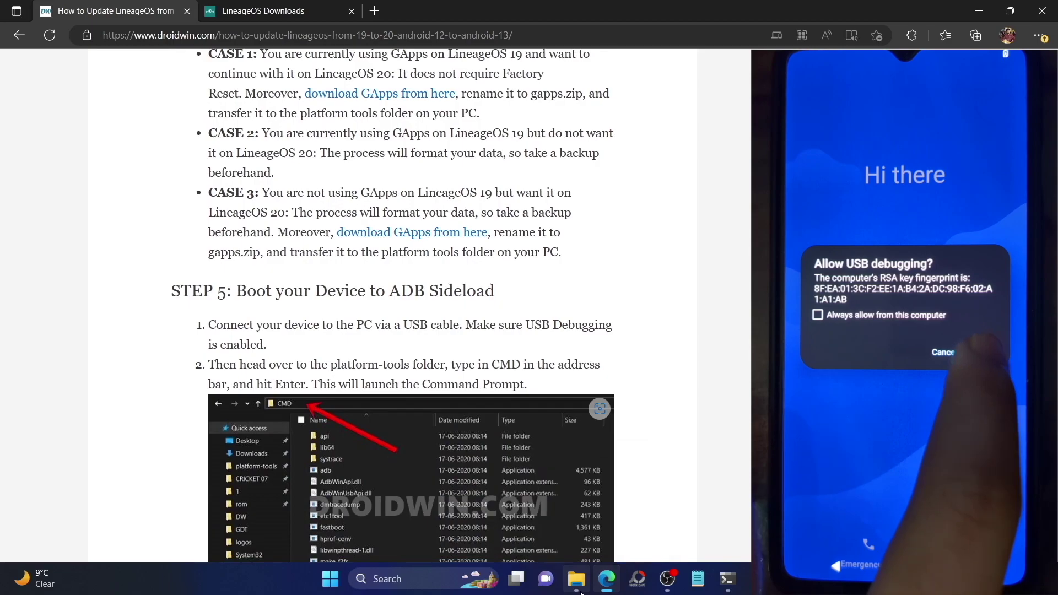